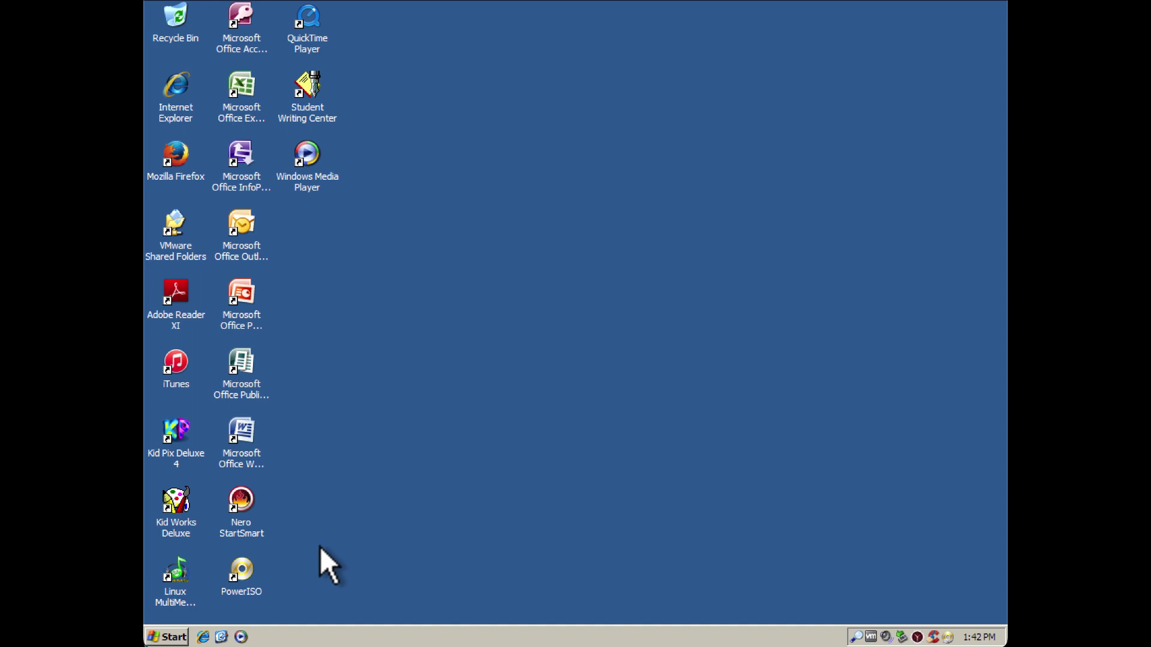
Step: Open Performance Options from My Computer's System Properties, Advanced tab
left_click(174, 637)
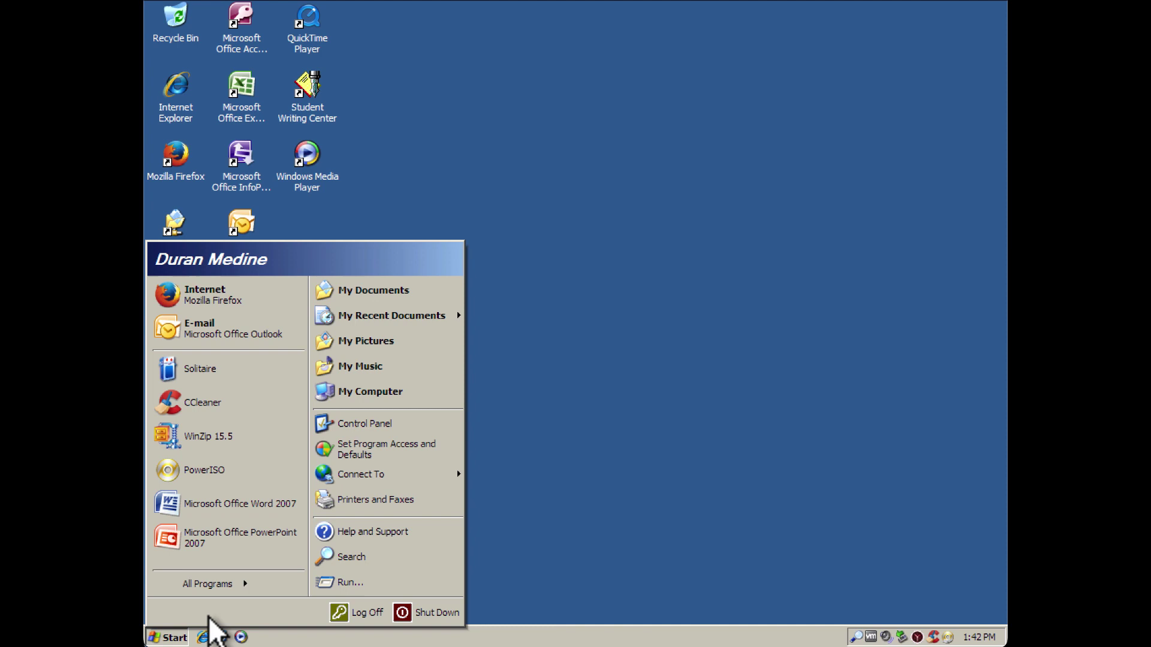
right_click(358, 396)
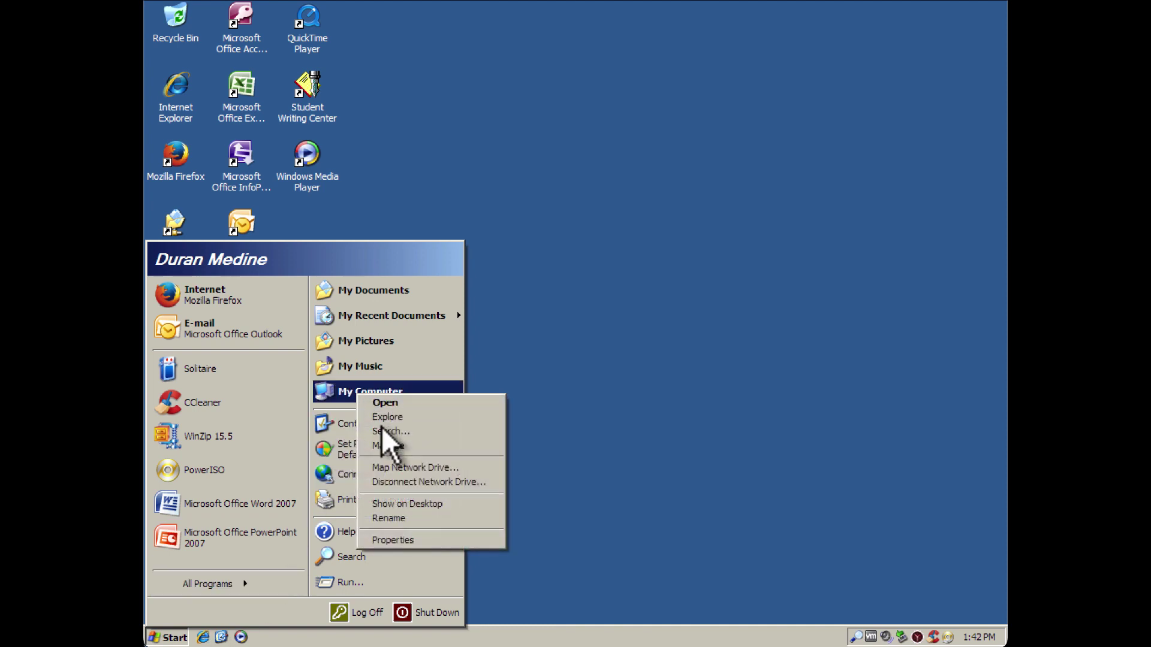
left_click(430, 541)
left_click(572, 178)
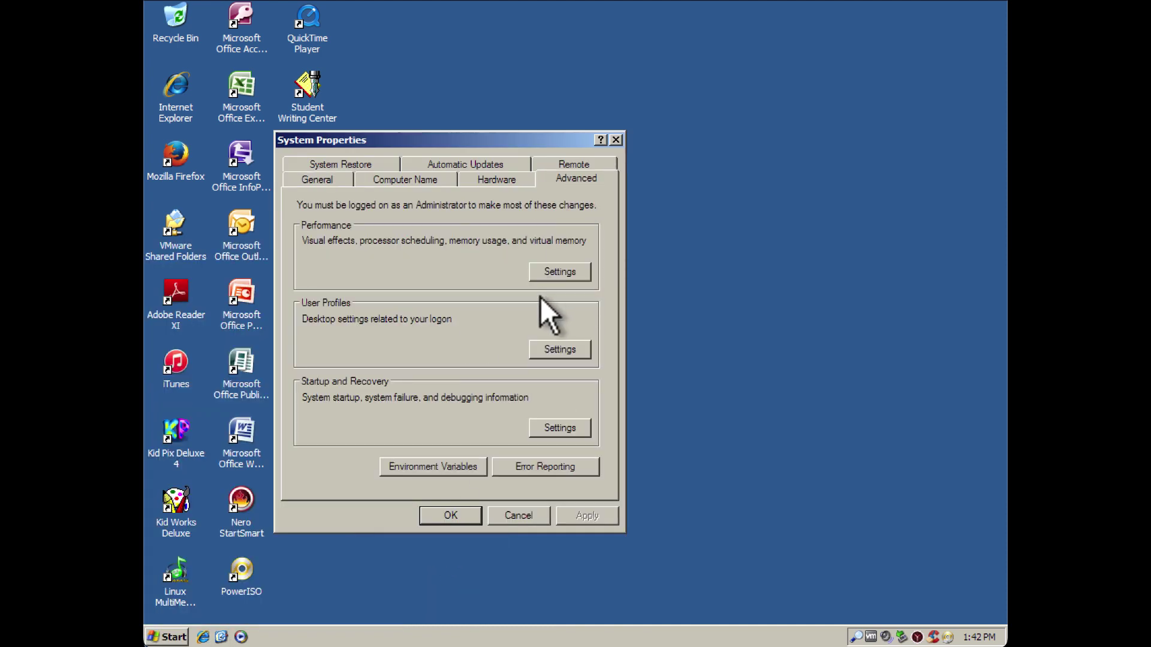
left_click(557, 273)
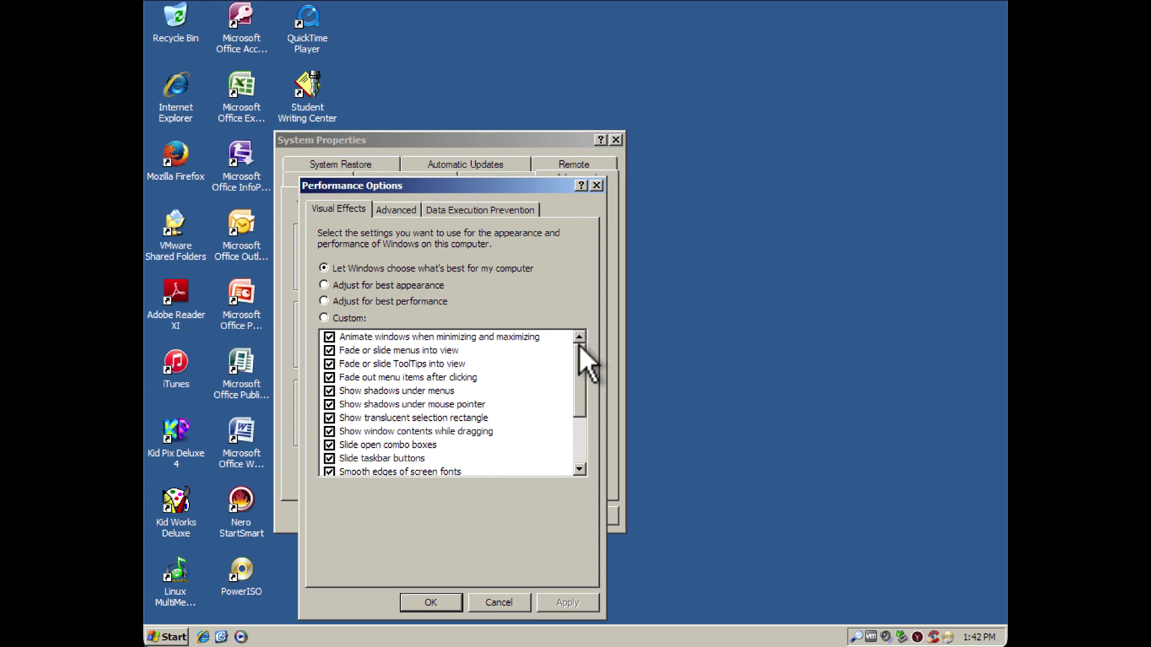
Step: Scroll through the visual effects list, then close both windows without changes
left_click_drag(494, 189, 419, 148)
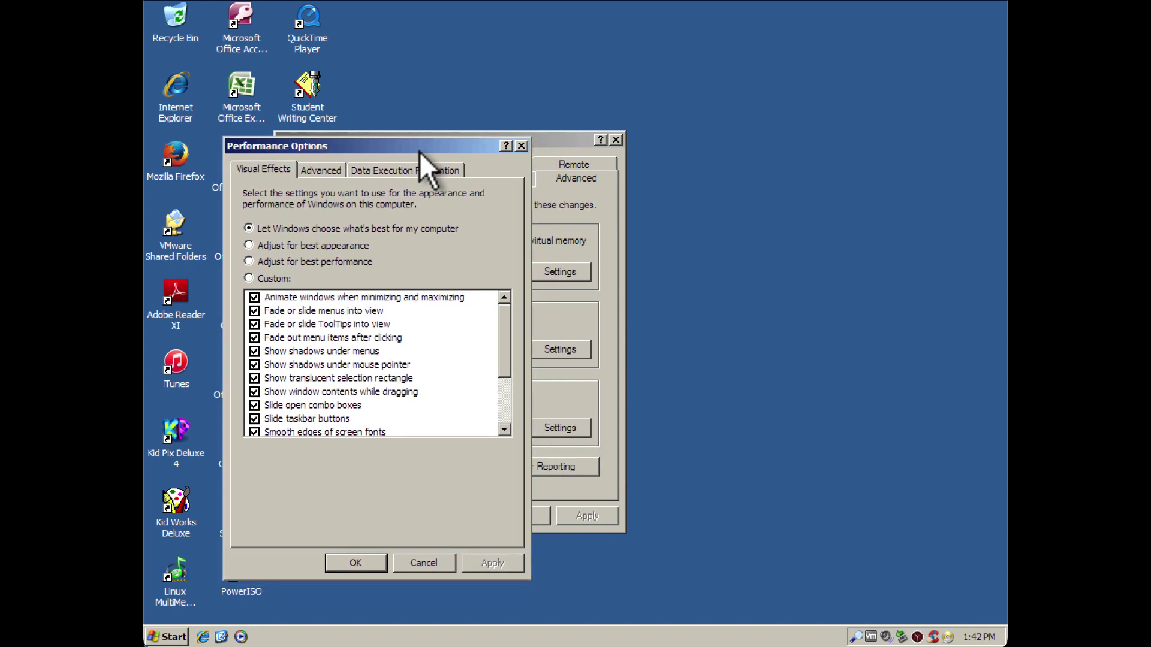
left_click_drag(504, 336, 497, 415)
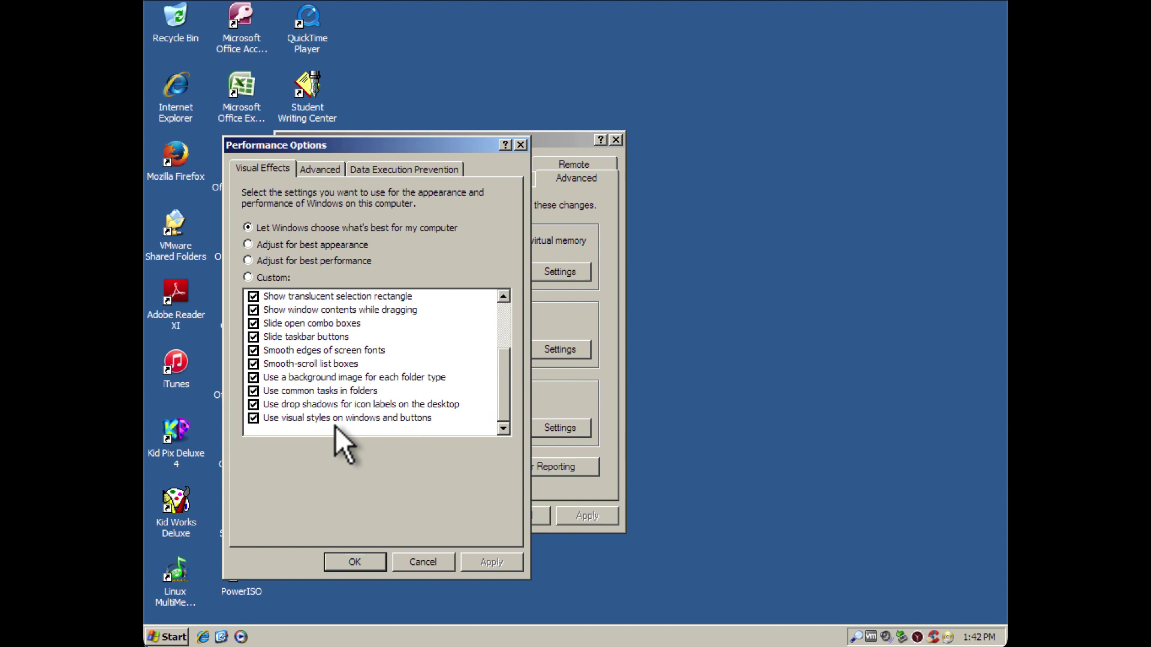
left_click(437, 565)
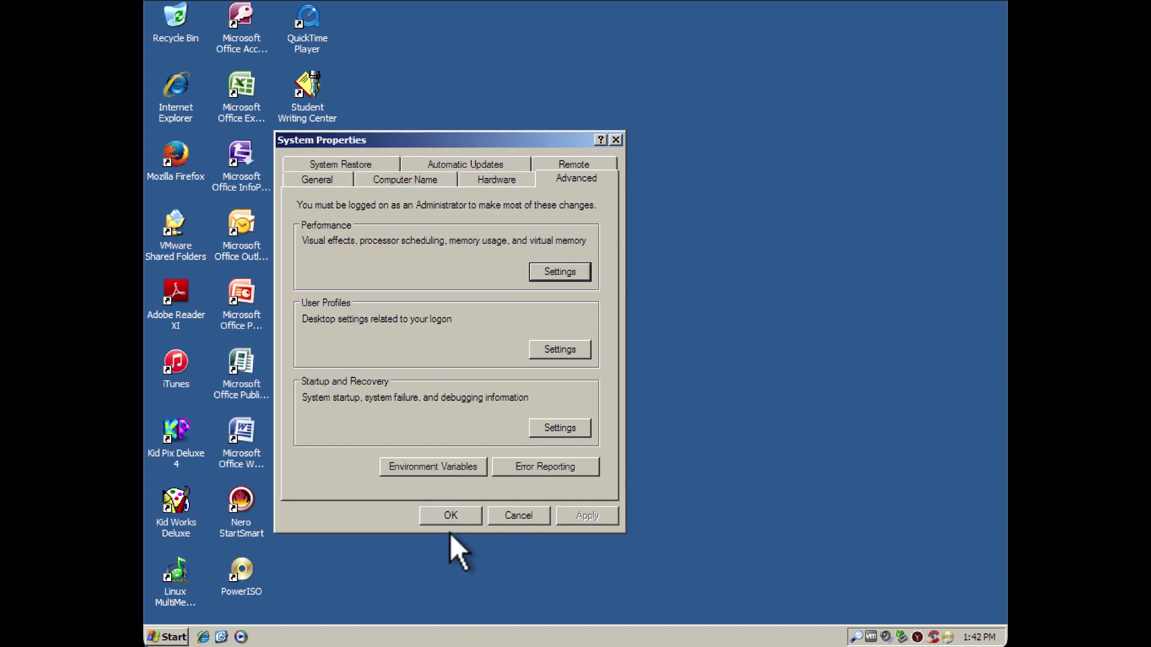
left_click(617, 140)
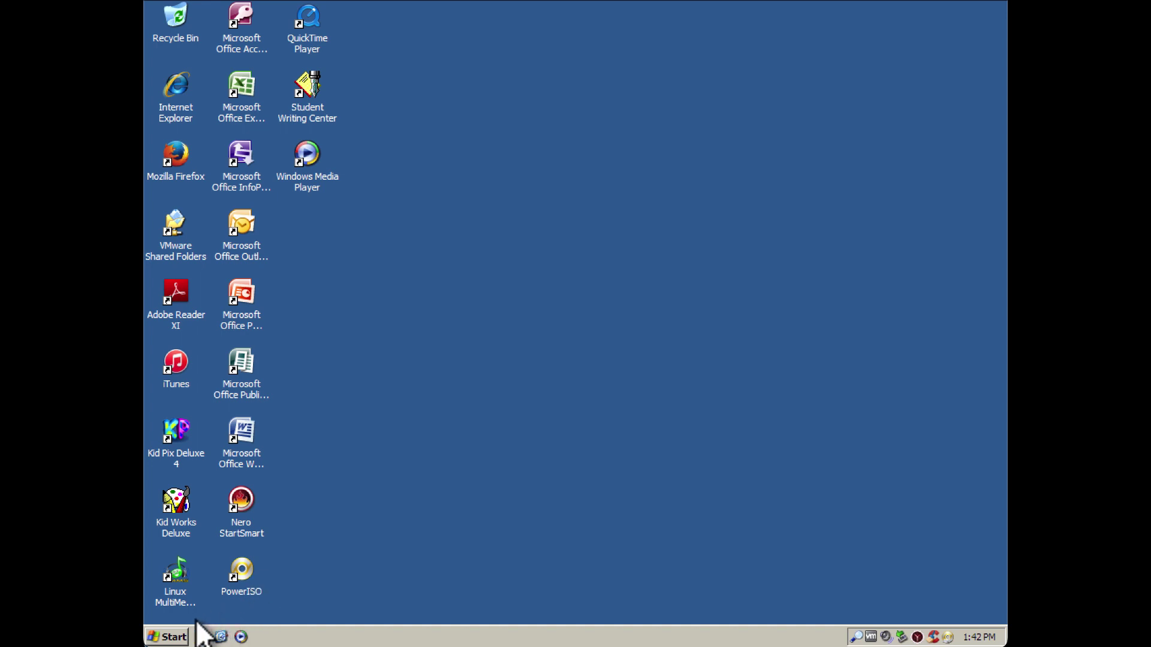
Step: Go from Control Panel's Performance and Maintenance category to Administrative Tools in a maximized window
left_click(176, 637)
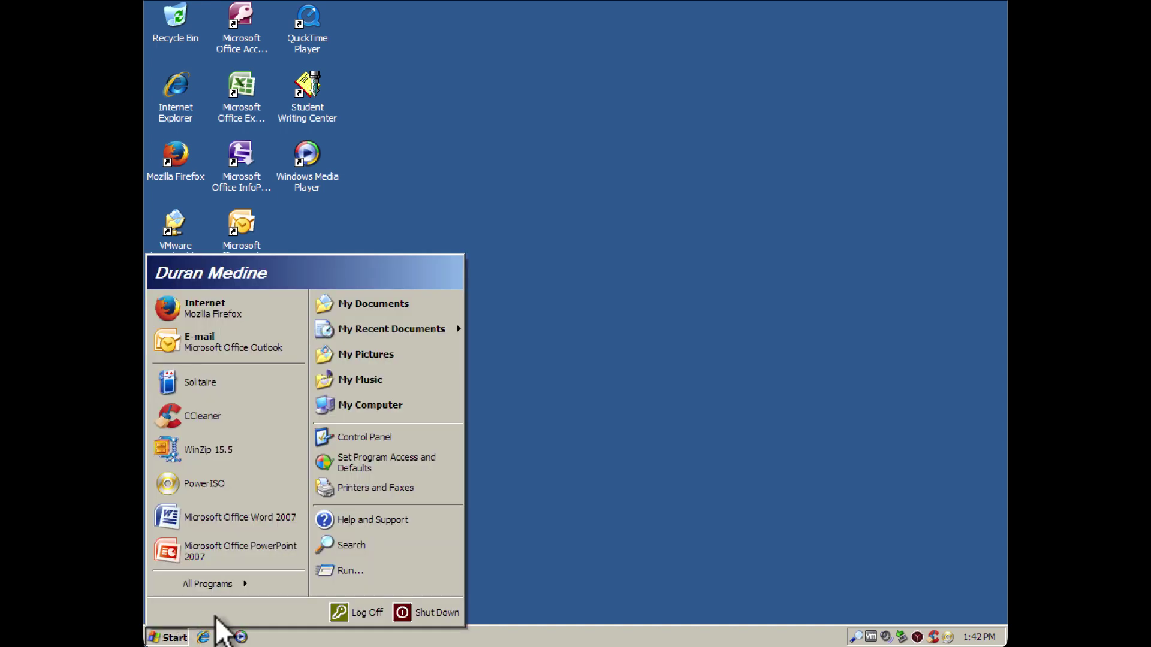
left_click(357, 434)
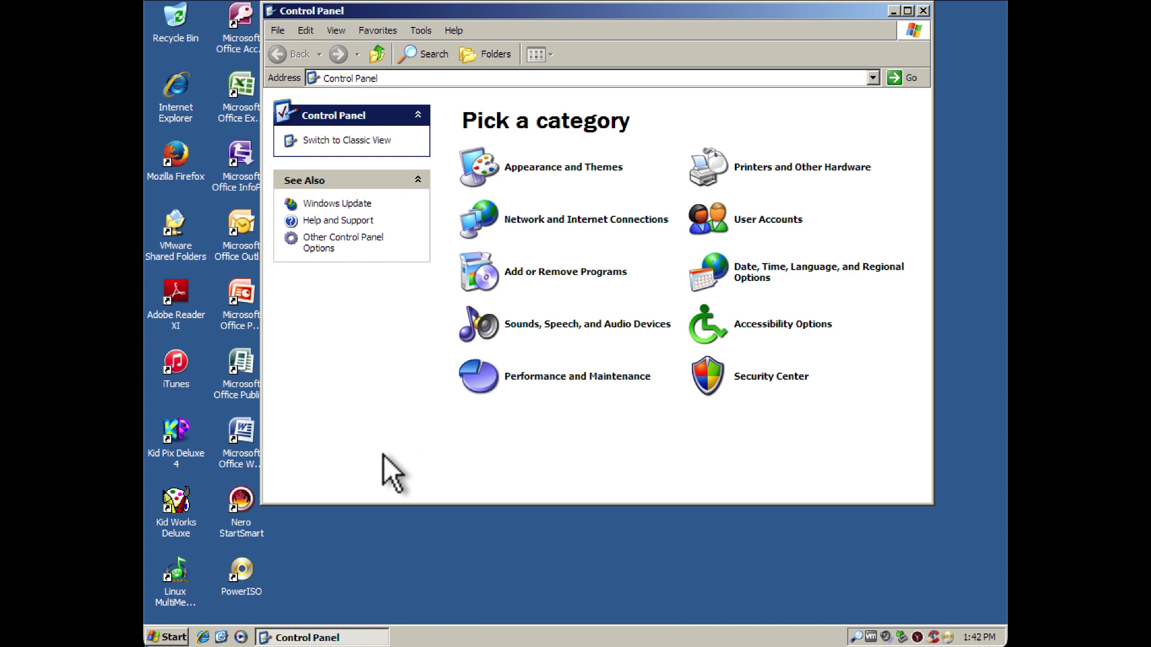
left_click(517, 376)
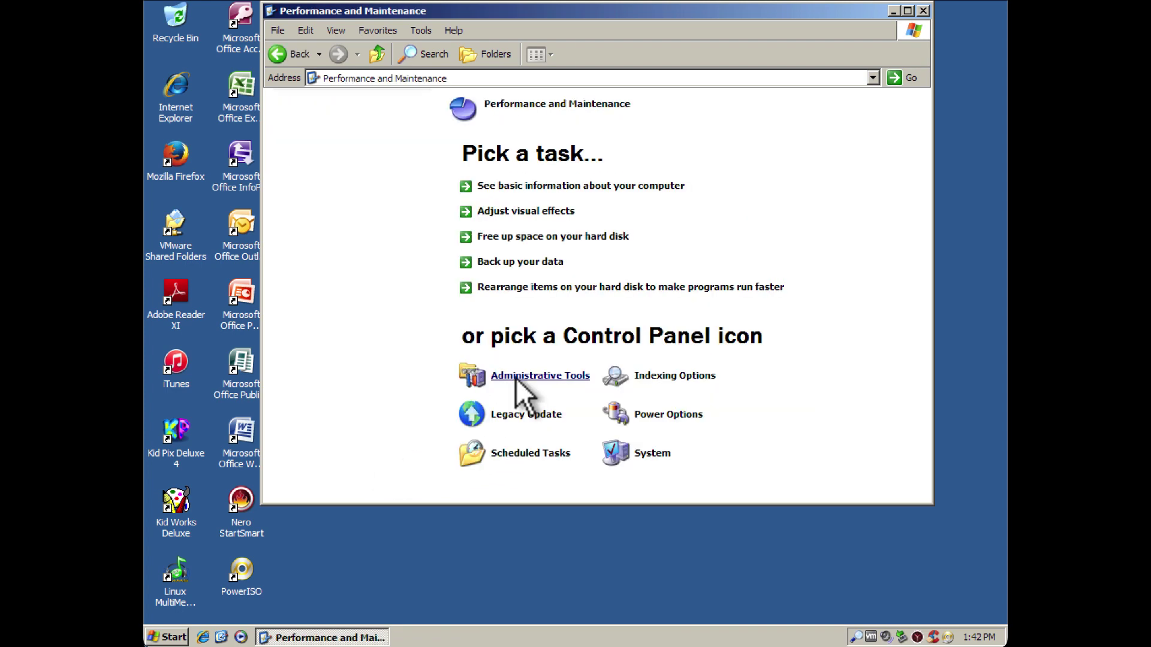
double_click(495, 13)
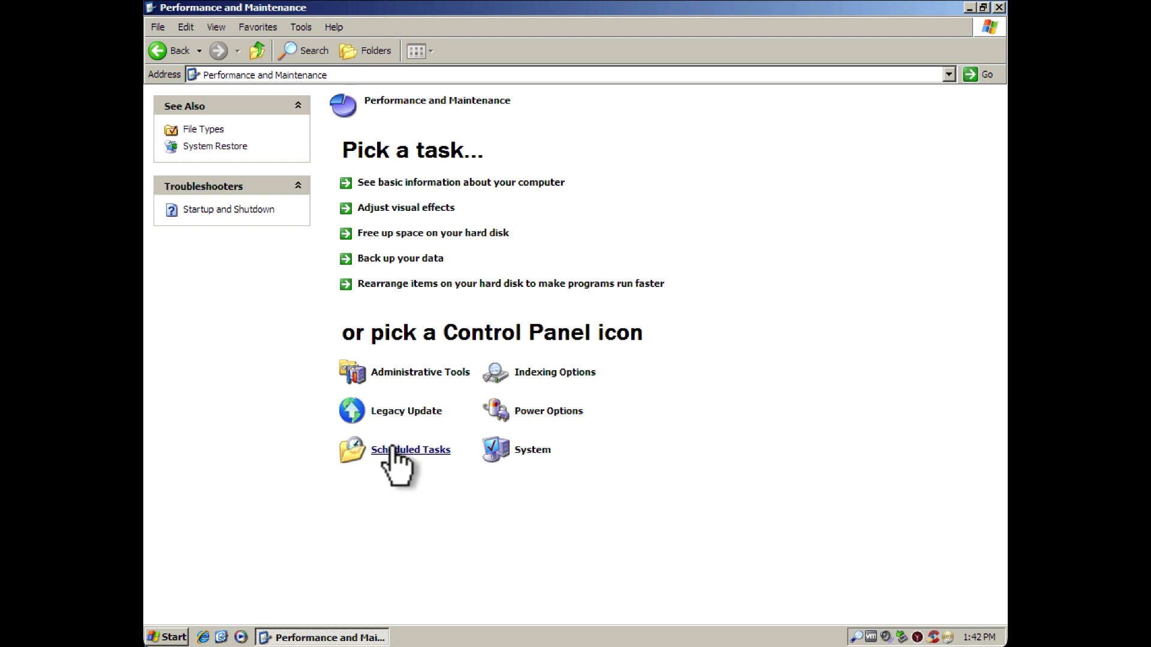
left_click(397, 373)
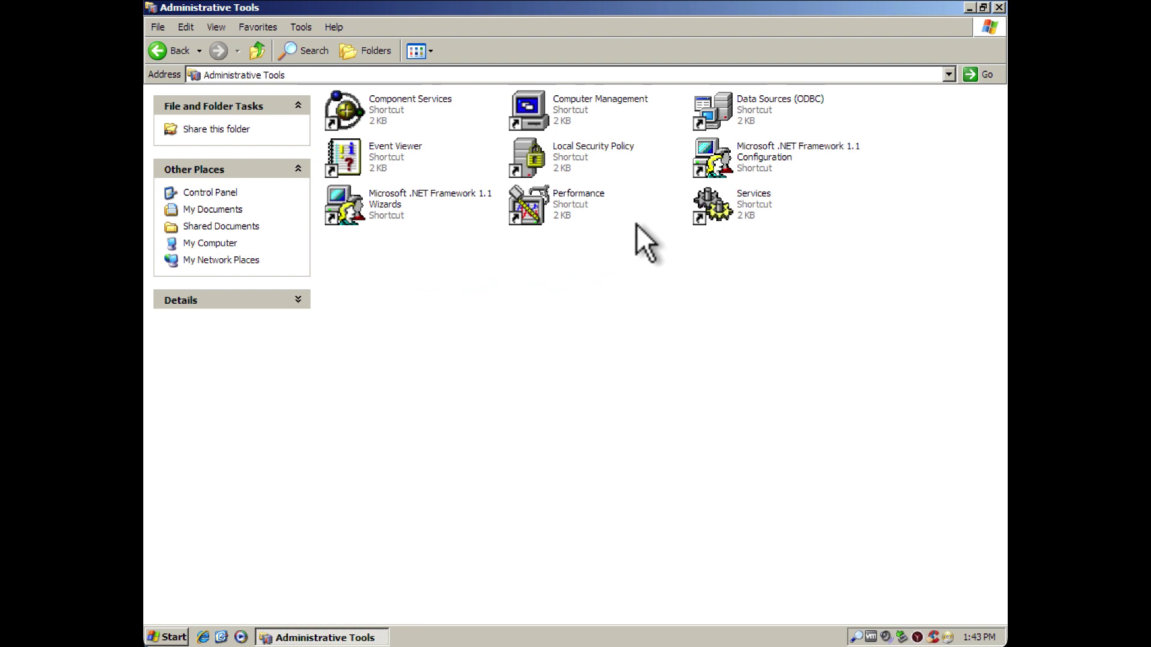
Step: Launch the Services console maximized and widen its Description column to show full text
double_click(714, 210)
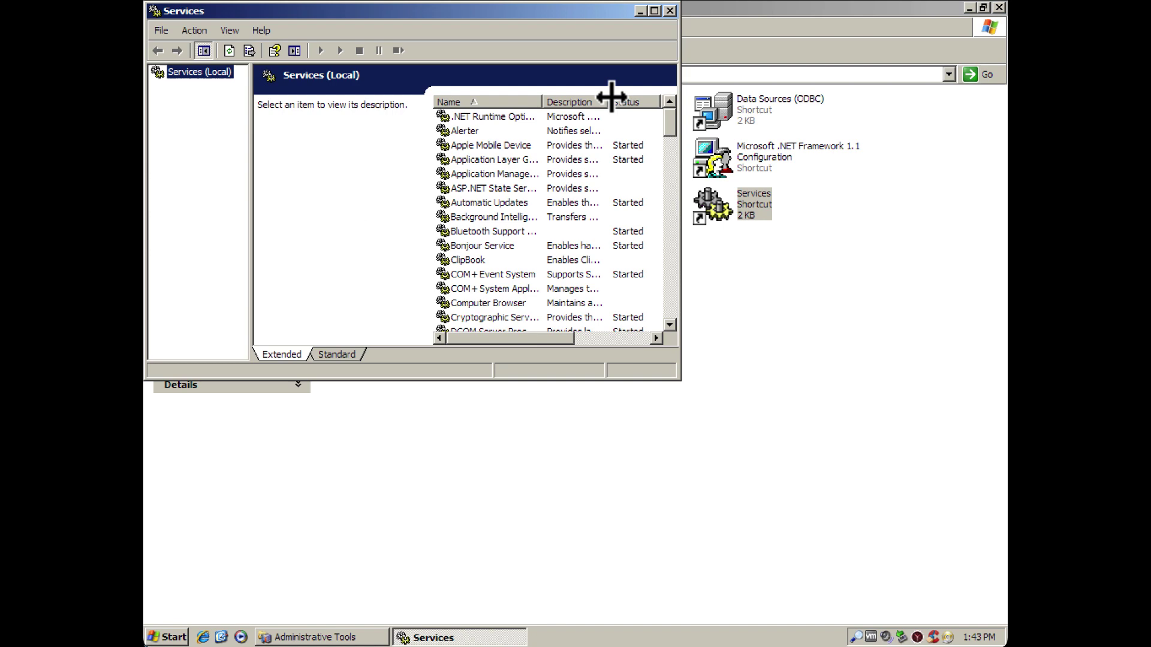
left_click(654, 12)
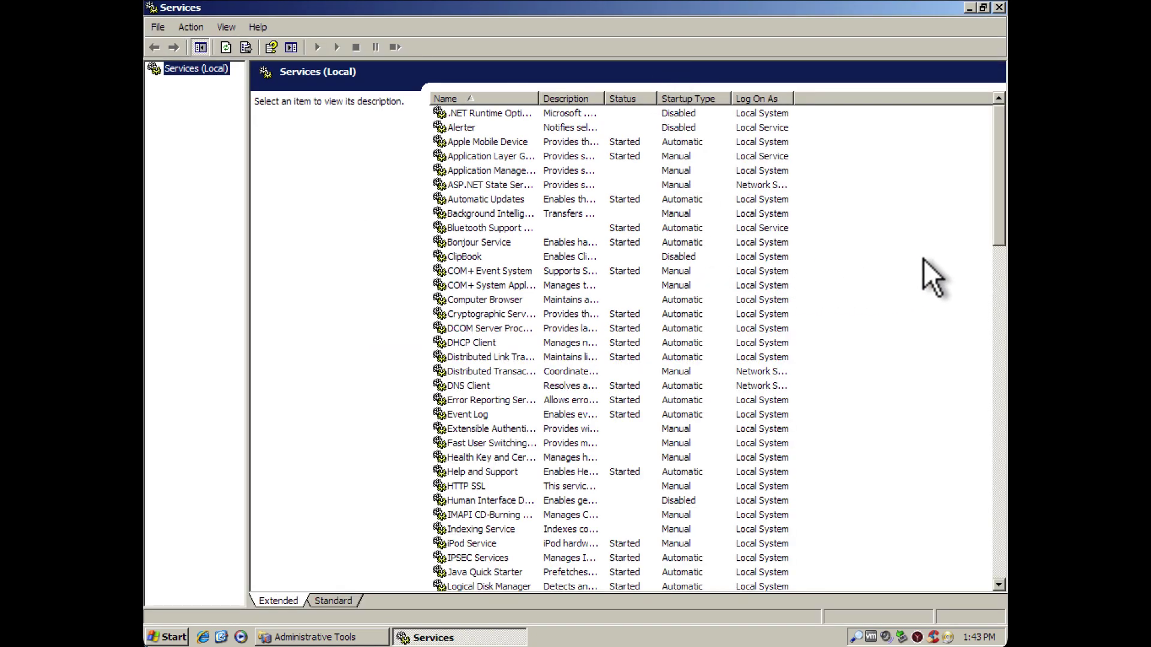
left_click_drag(996, 240, 981, 462)
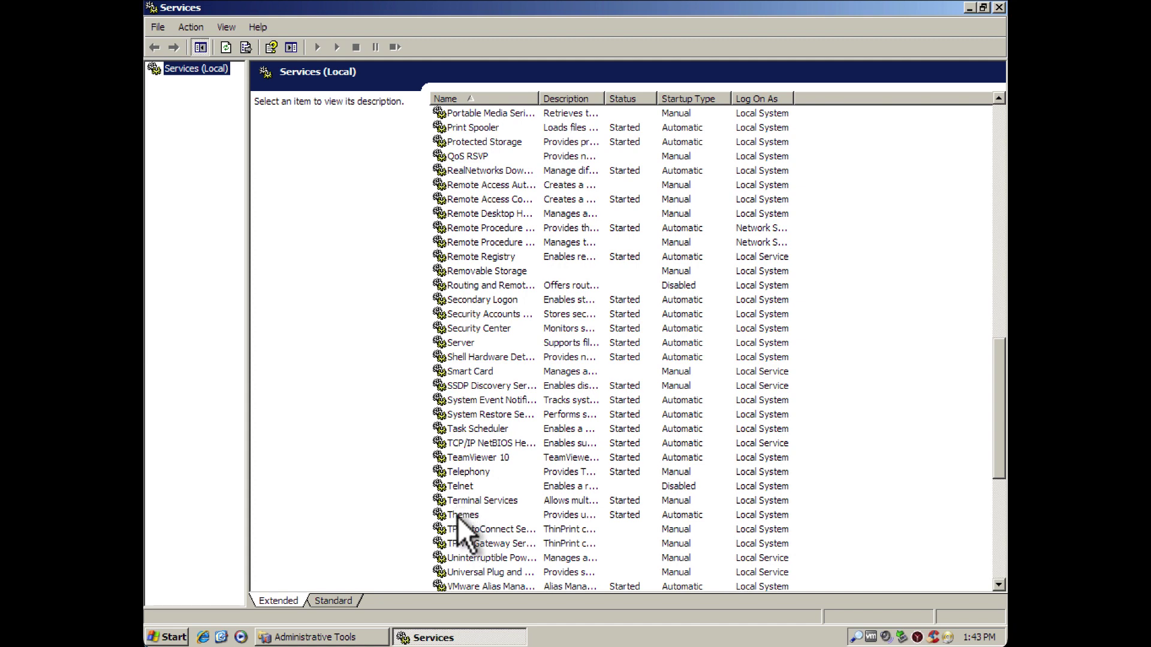
left_click_drag(604, 100, 746, 109)
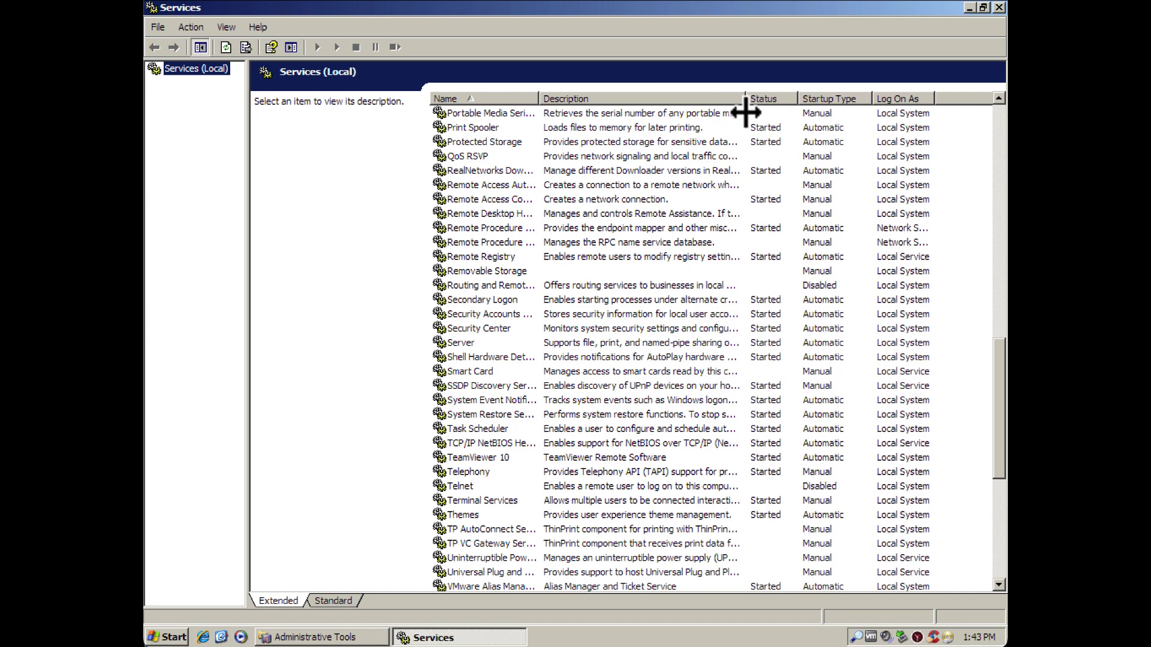
Step: Set the Themes service startup type to Disabled, apply it, and stop the service
left_click(451, 517)
right_click(451, 517)
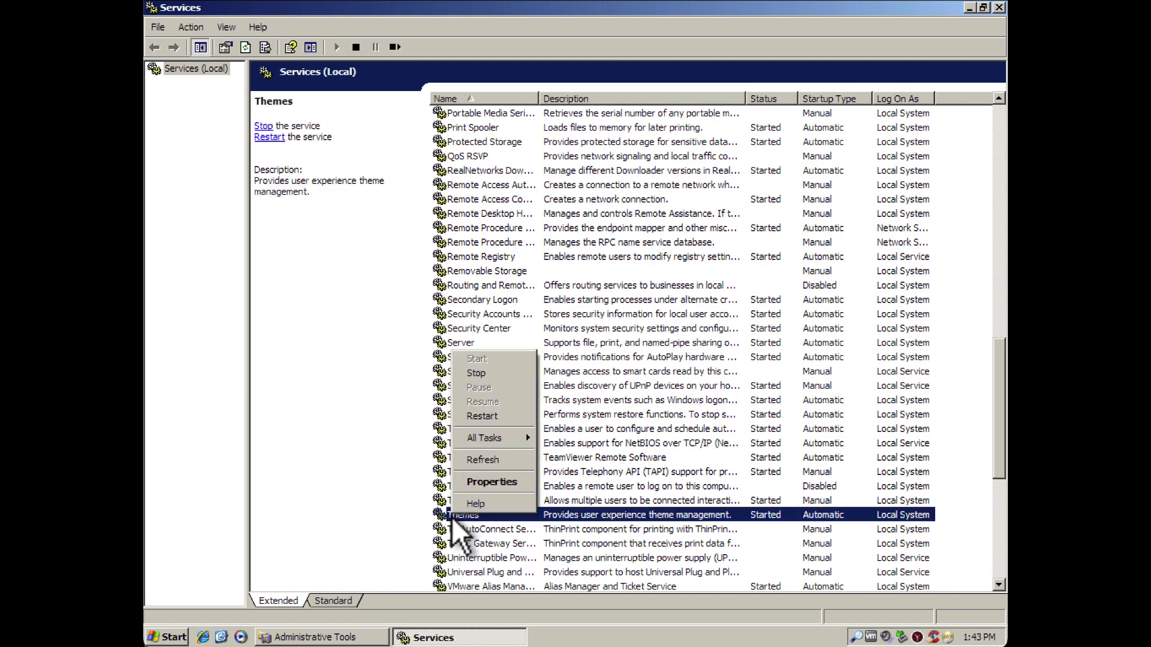
mouse_move(488, 436)
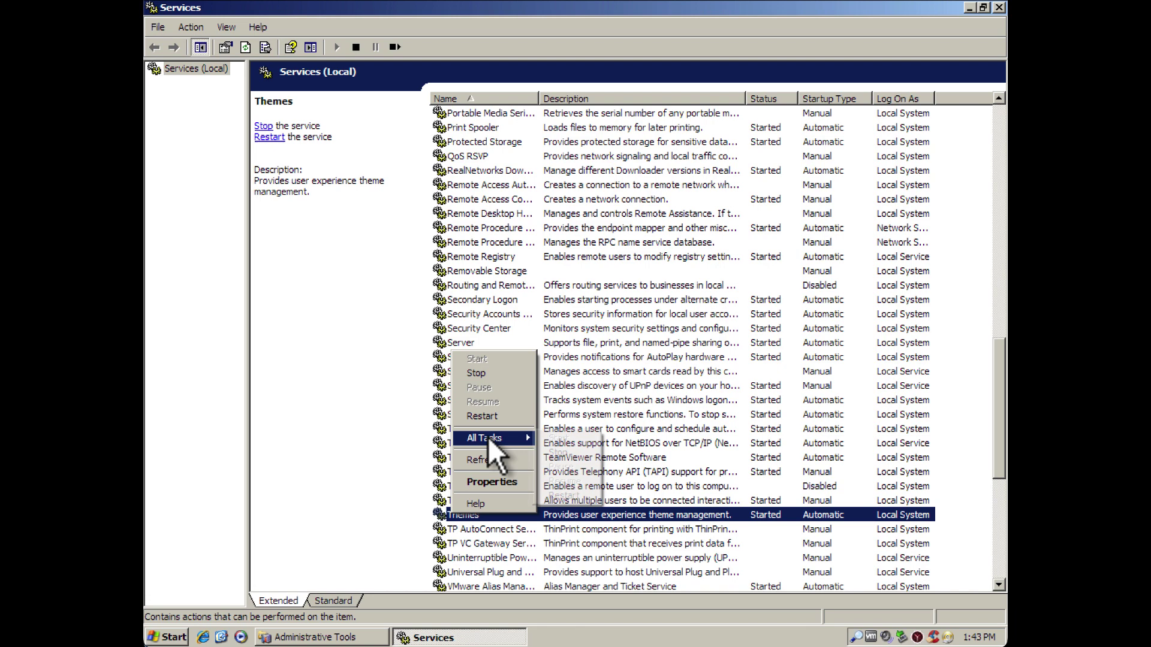
left_click(483, 485)
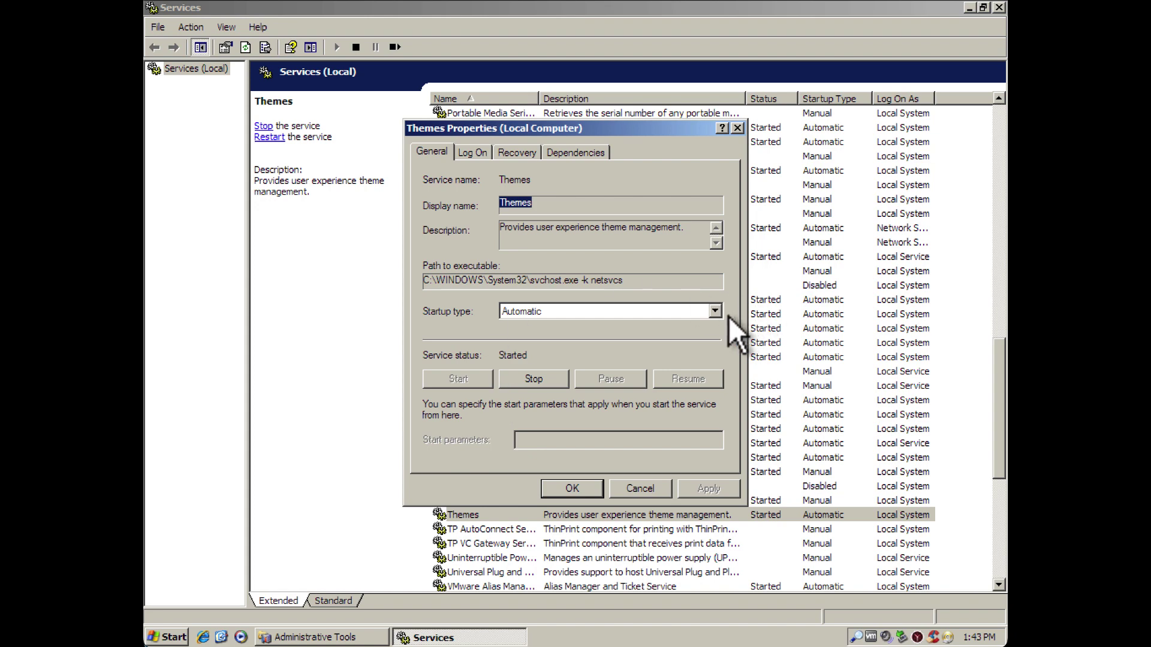
left_click(714, 312)
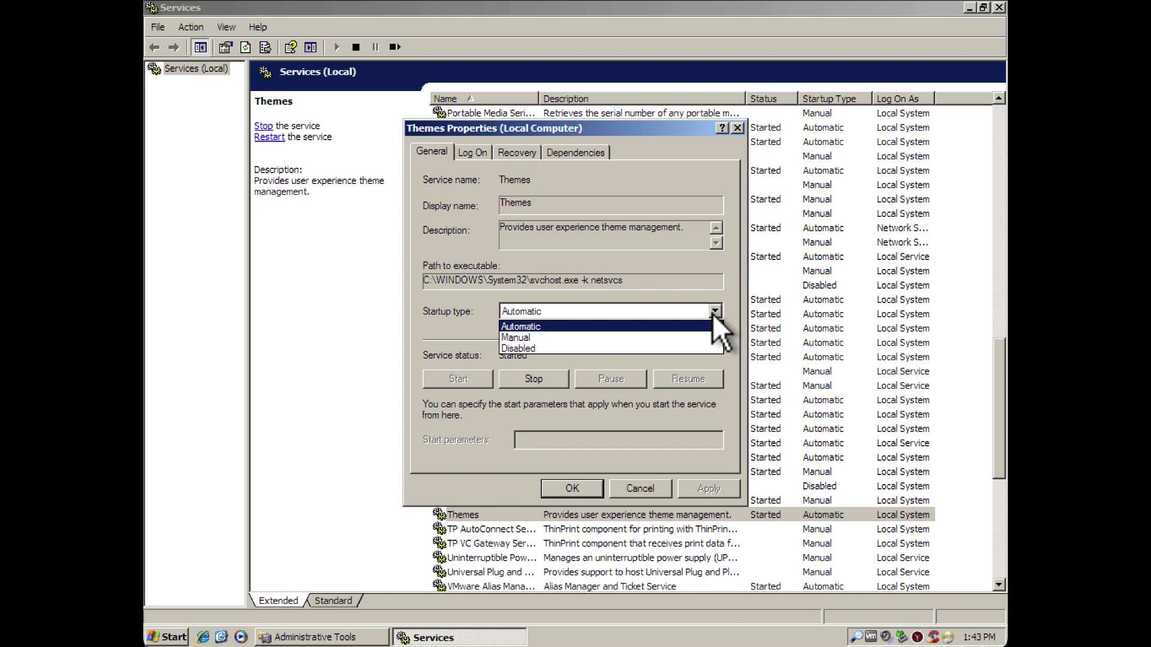
left_click(563, 350)
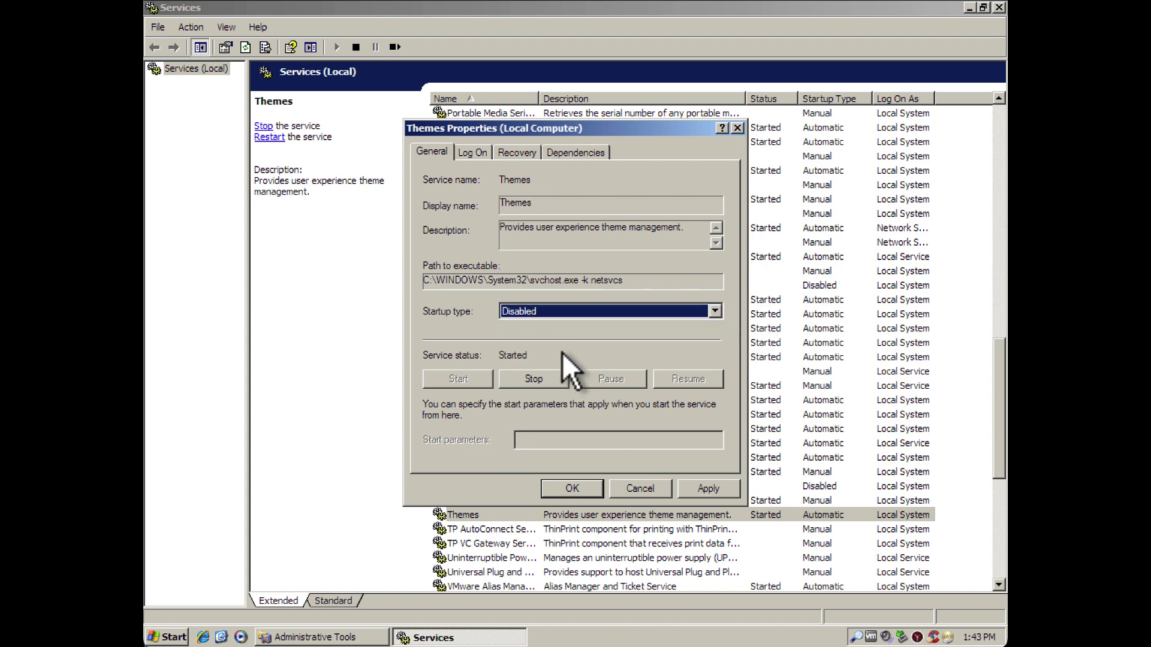
left_click(702, 489)
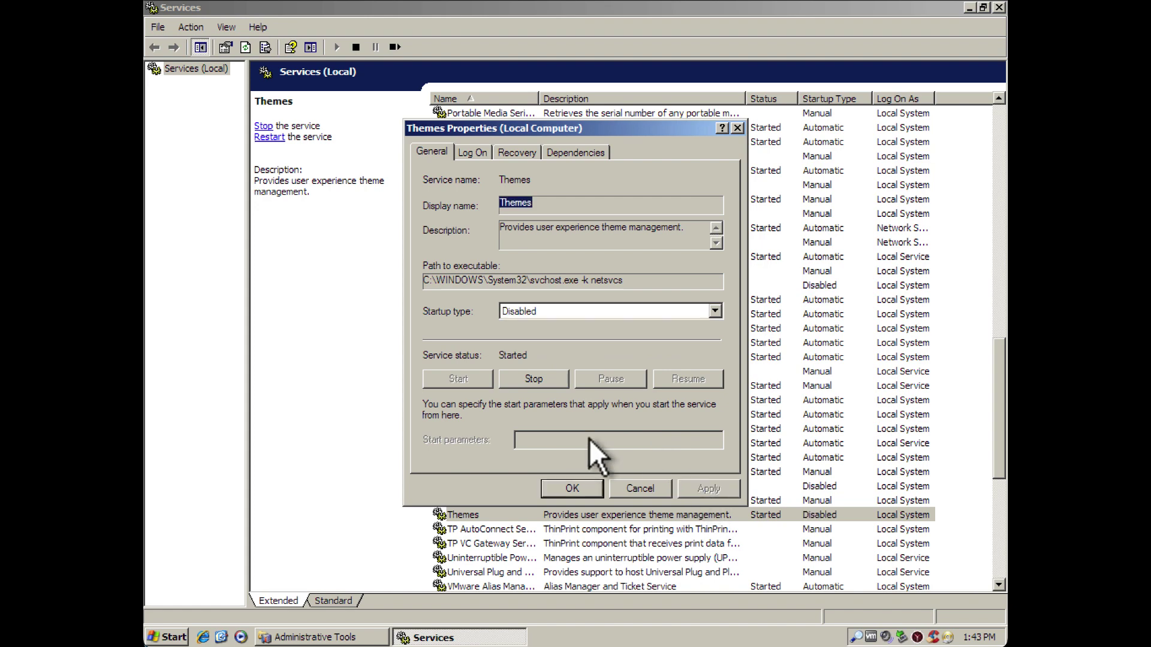
left_click(540, 378)
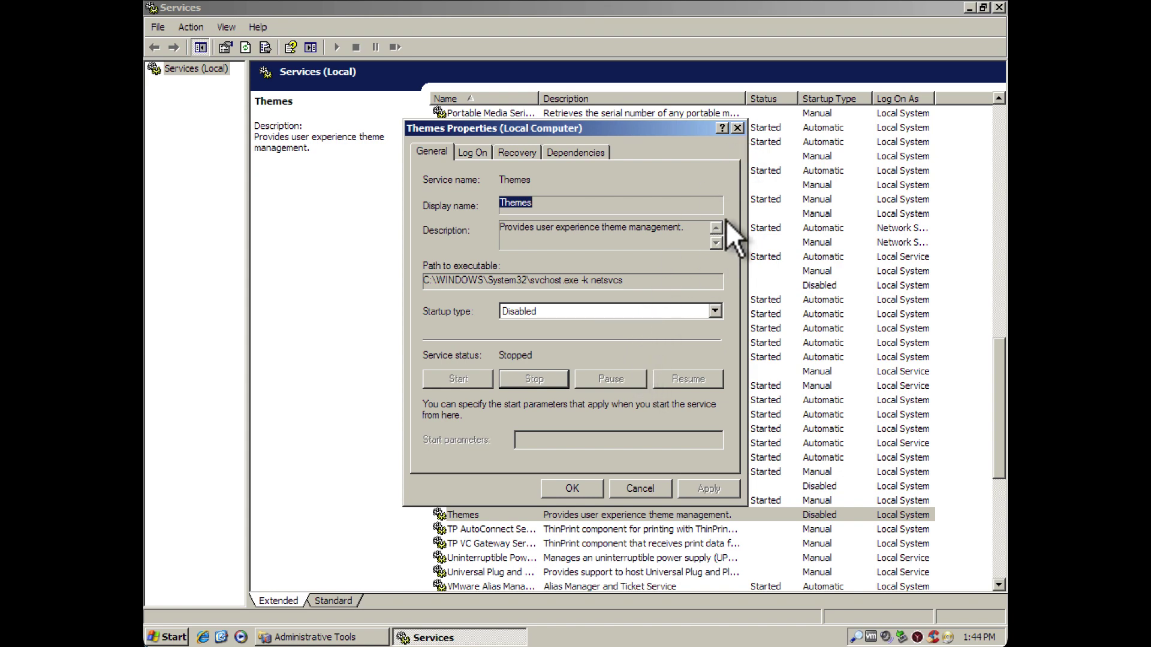
left_click(736, 130)
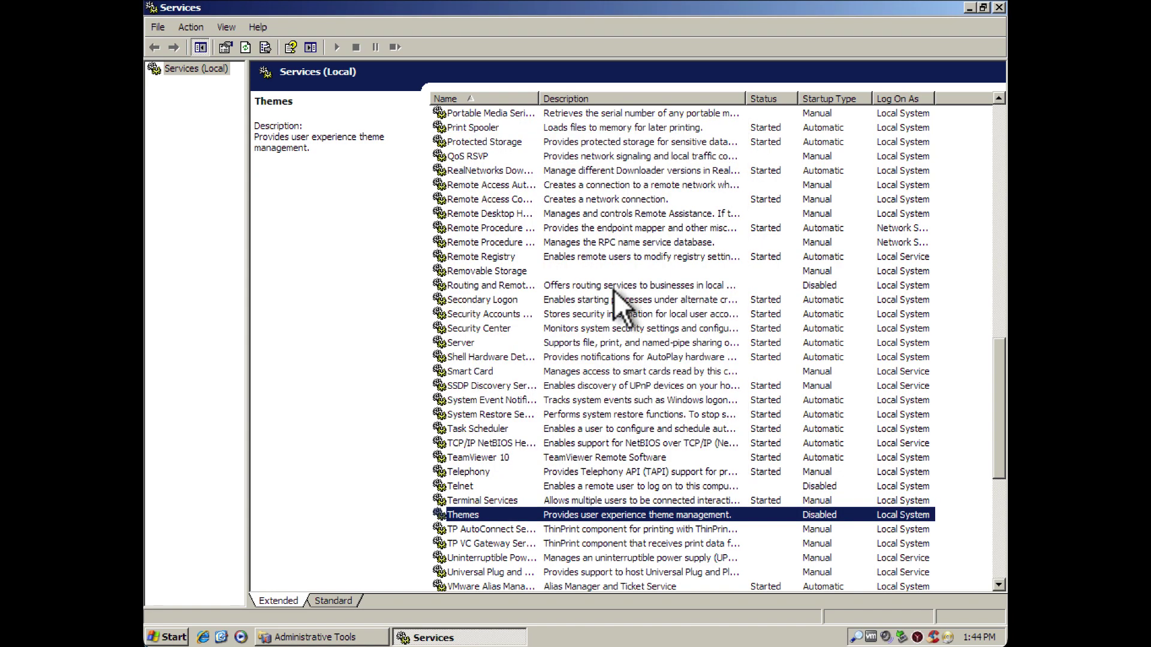
left_click(221, 637)
right_click(473, 484)
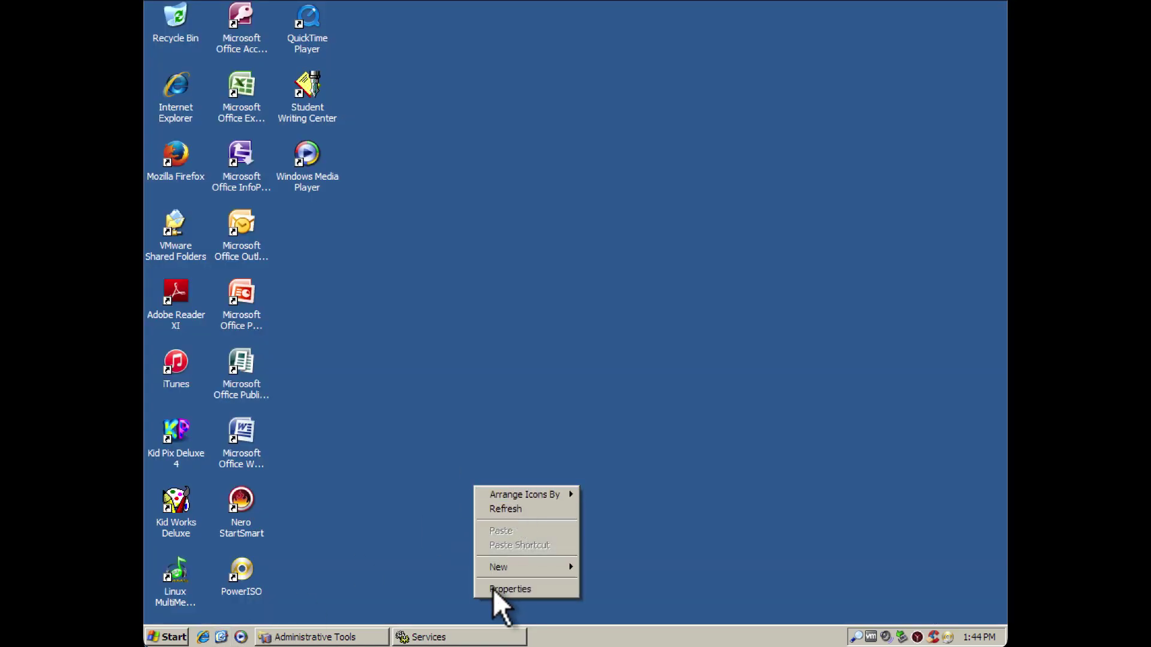
left_click(509, 586)
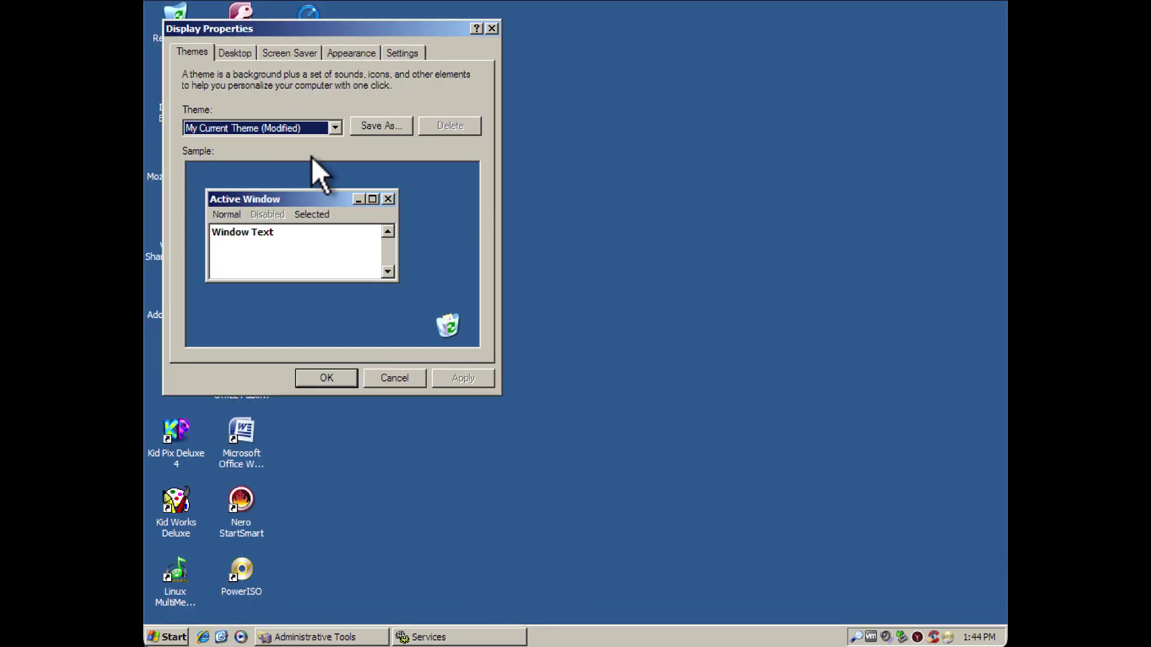
left_click(360, 56)
left_click(288, 264)
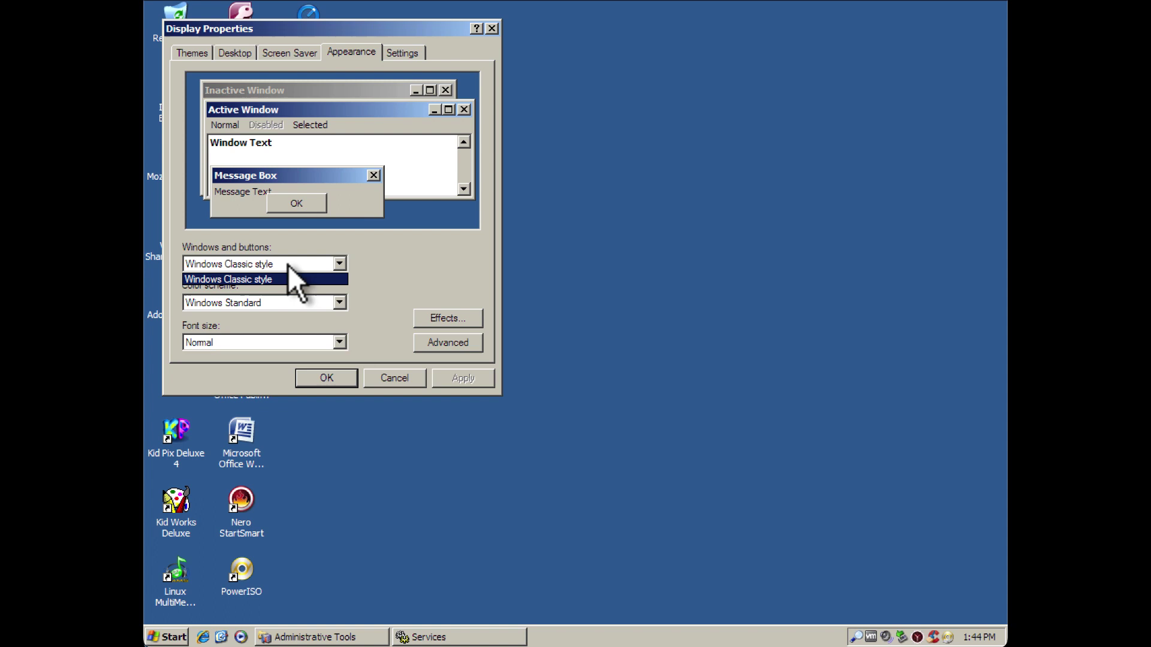
left_click(337, 306)
left_click(339, 303)
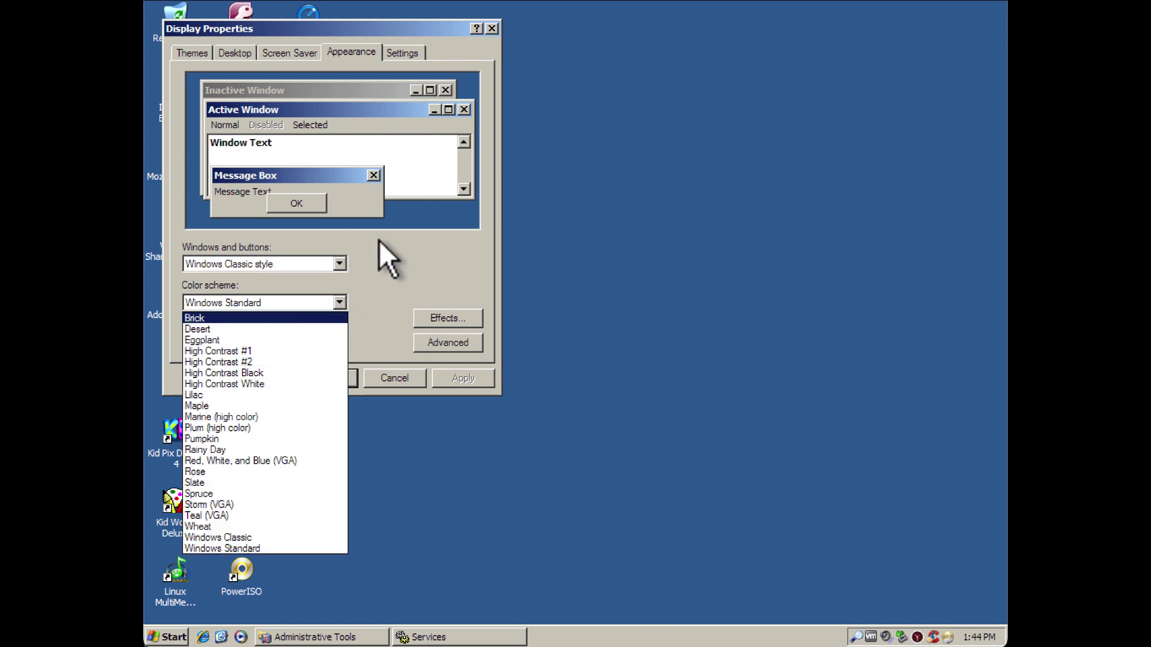
left_click(397, 276)
left_click(379, 377)
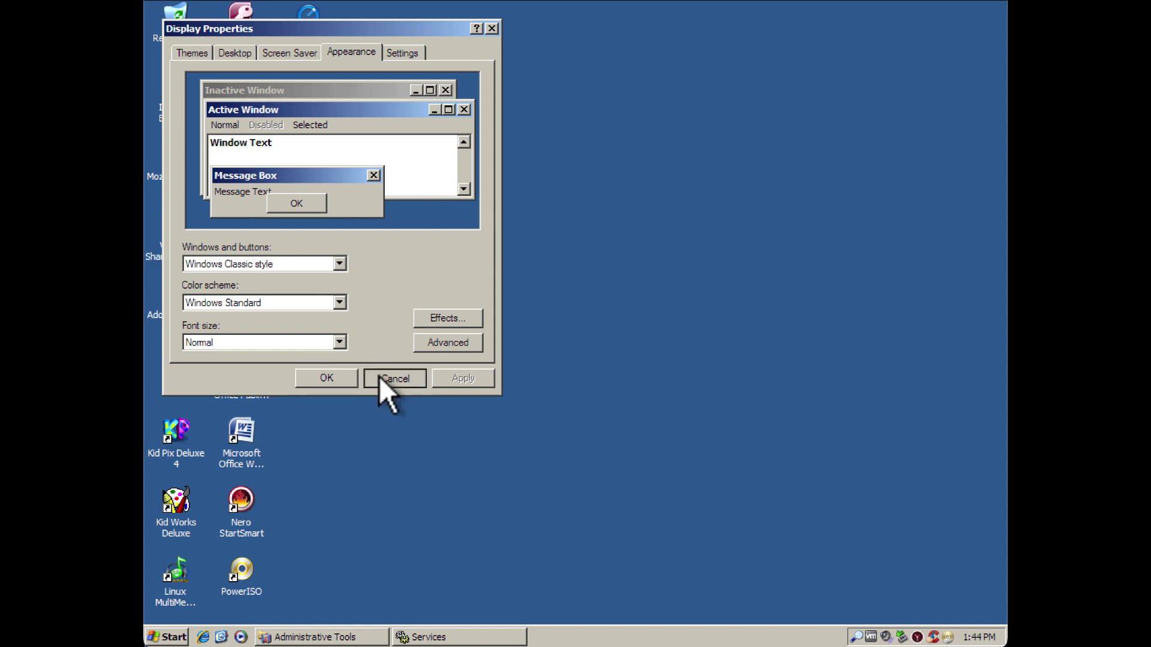
left_click(192, 53)
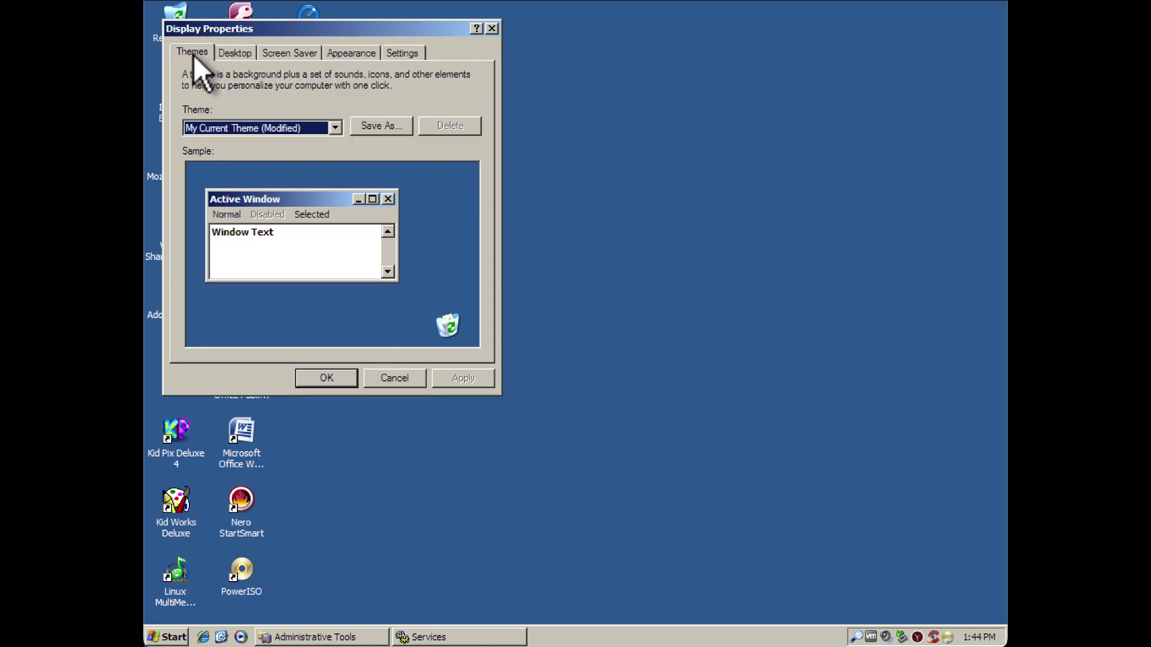
left_click(257, 129)
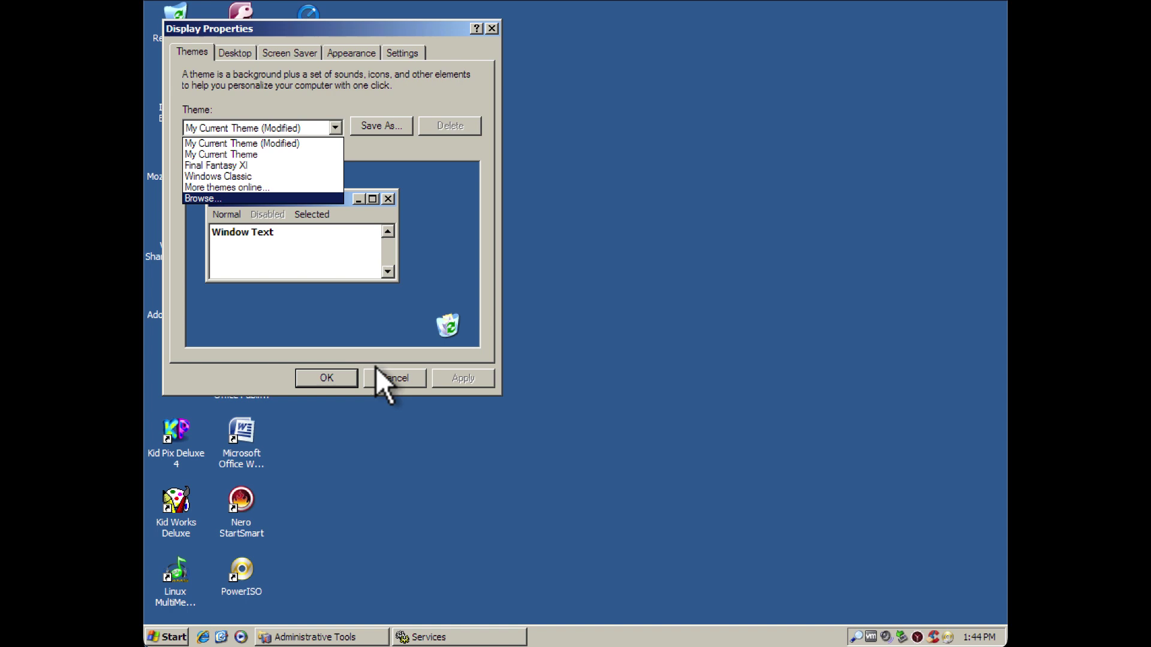
left_click(371, 368)
left_click(236, 129)
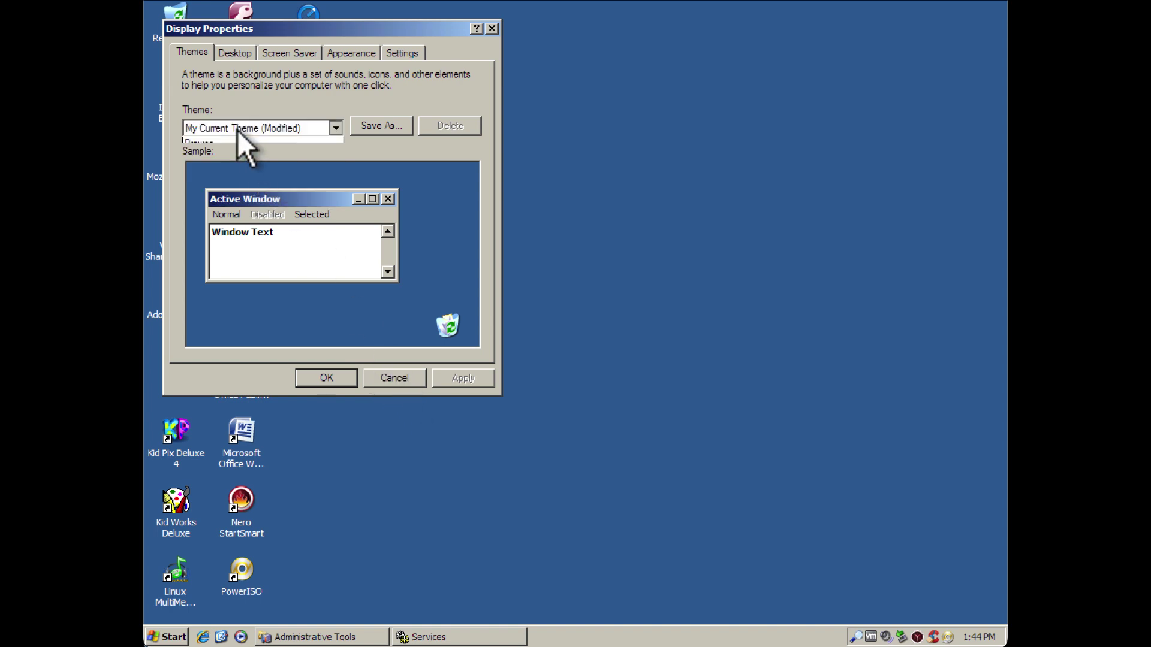
left_click(248, 165)
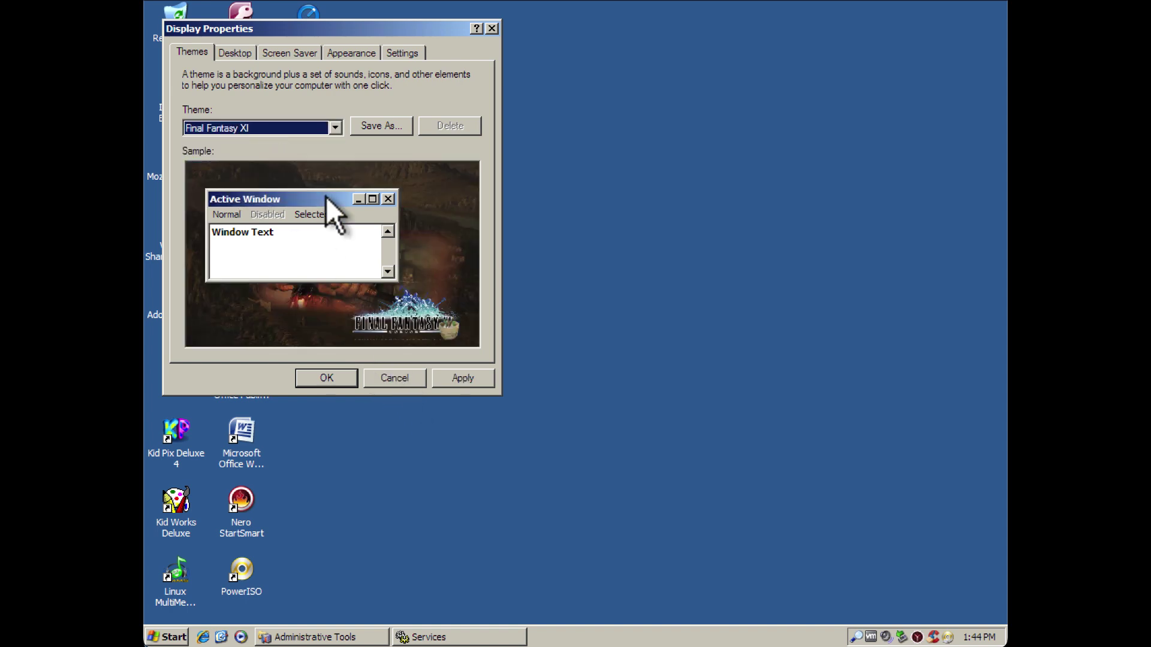
left_click(280, 132)
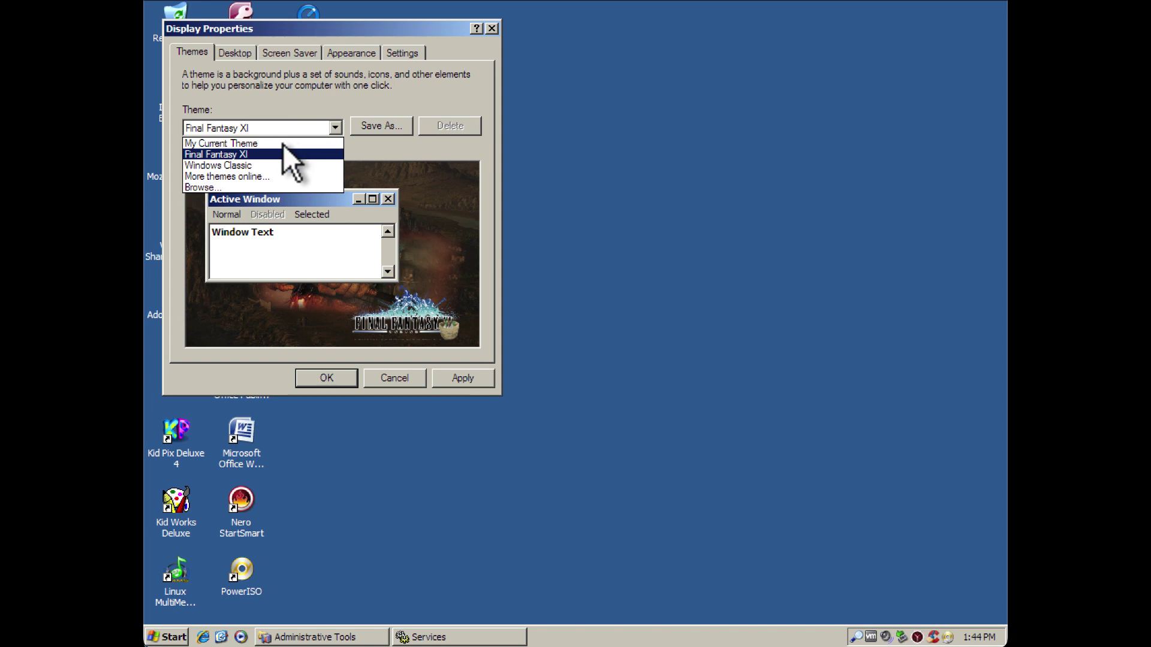
left_click(387, 381)
left_click(390, 380)
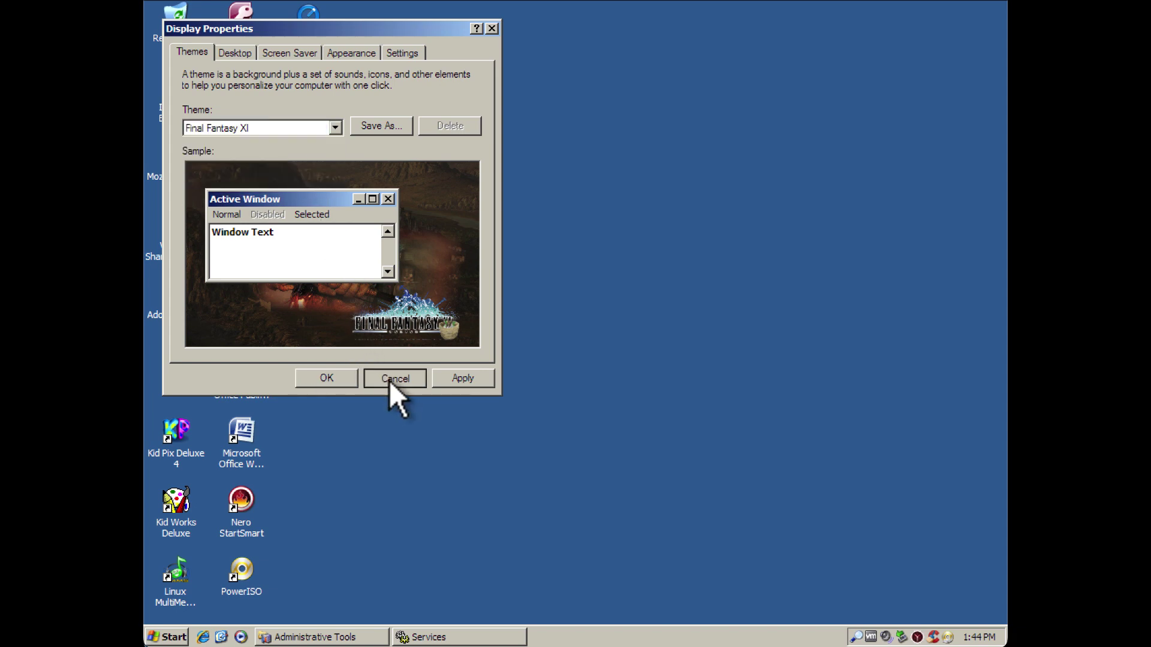
Step: Set the Themes service startup type to Automatic and apply it
left_click(407, 637)
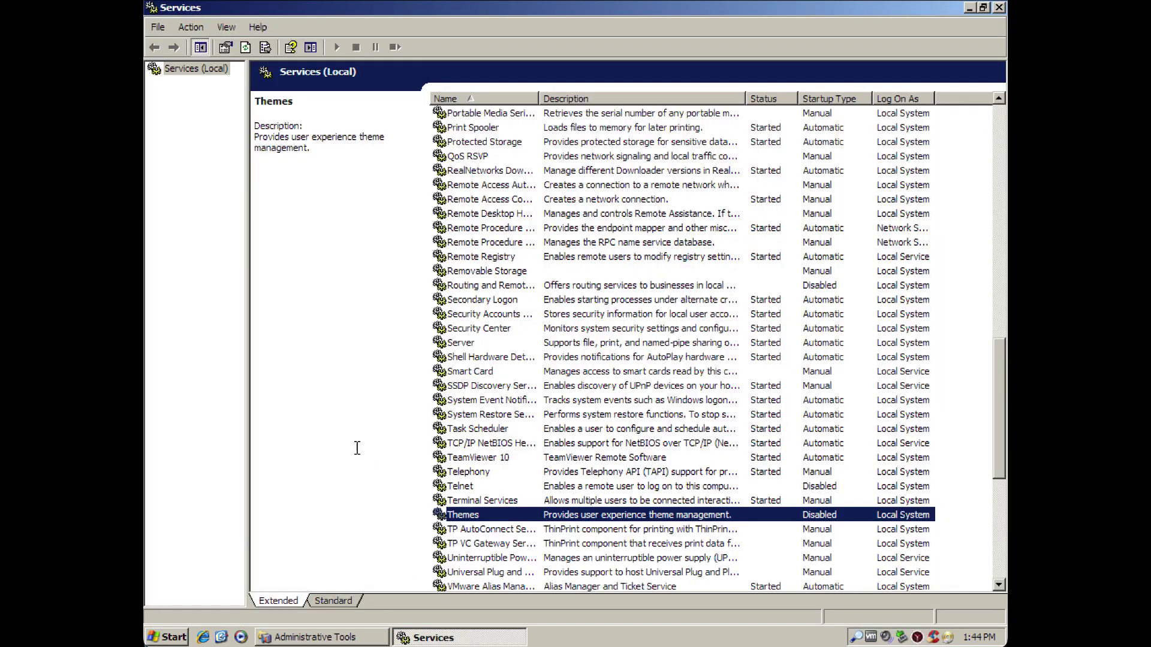
right_click(462, 515)
left_click(491, 481)
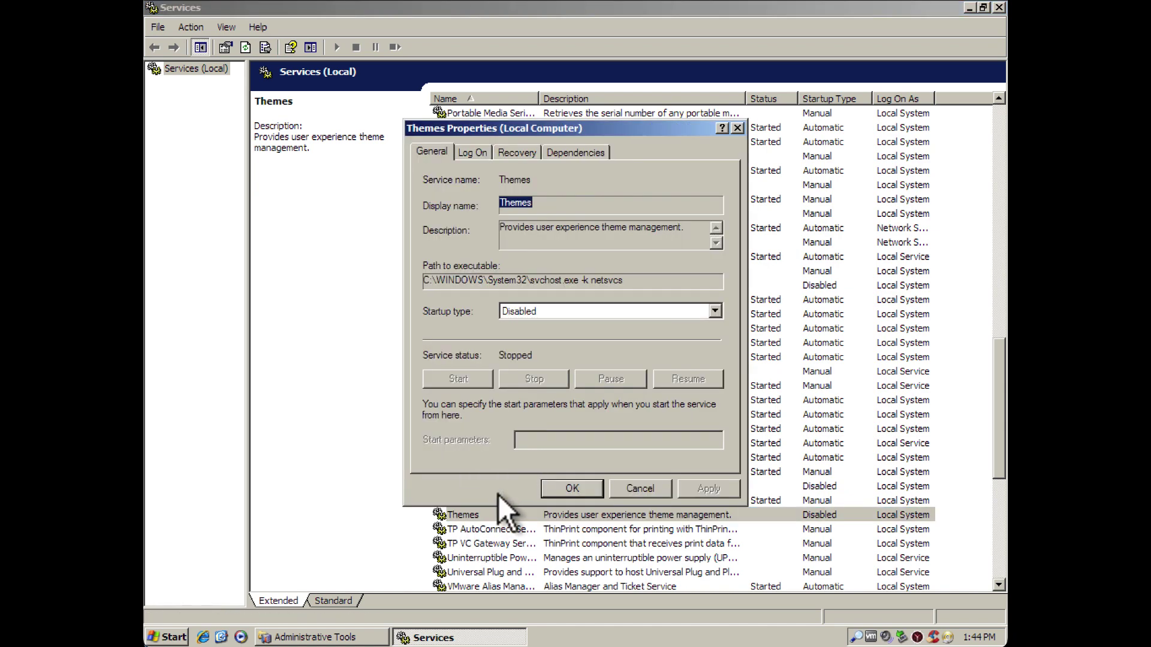
left_click(550, 312)
left_click(549, 326)
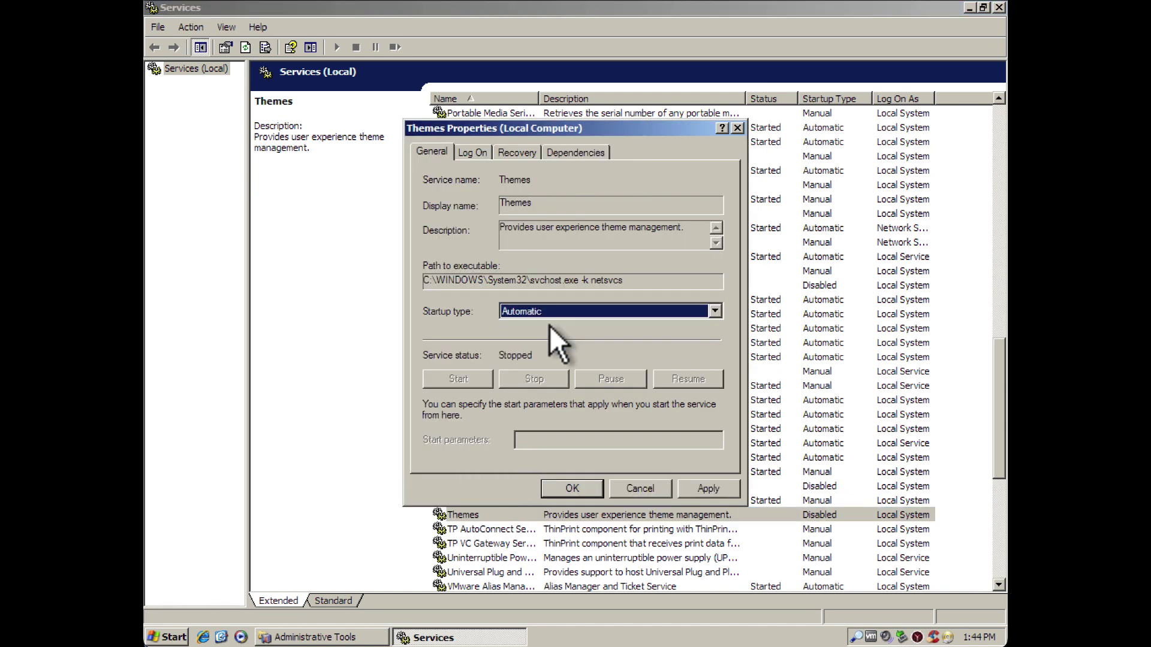
left_click(684, 488)
Step: Start the Themes service, keeping Automatic, and close its properties dialog
left_click(518, 312)
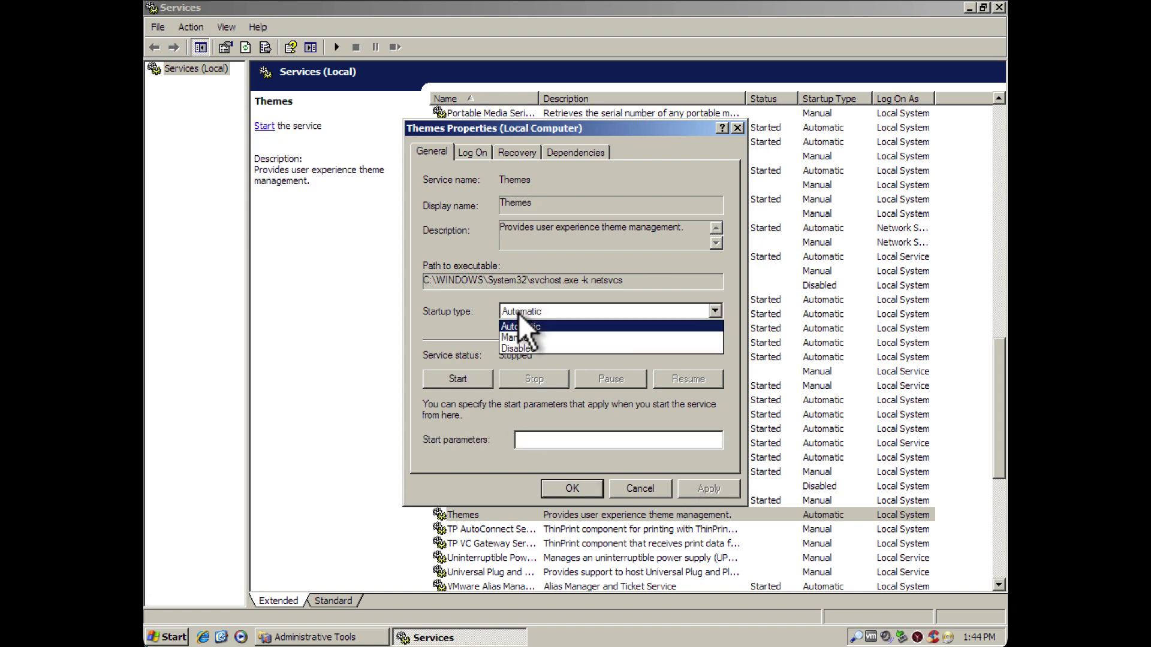
left_click(502, 325)
left_click(446, 383)
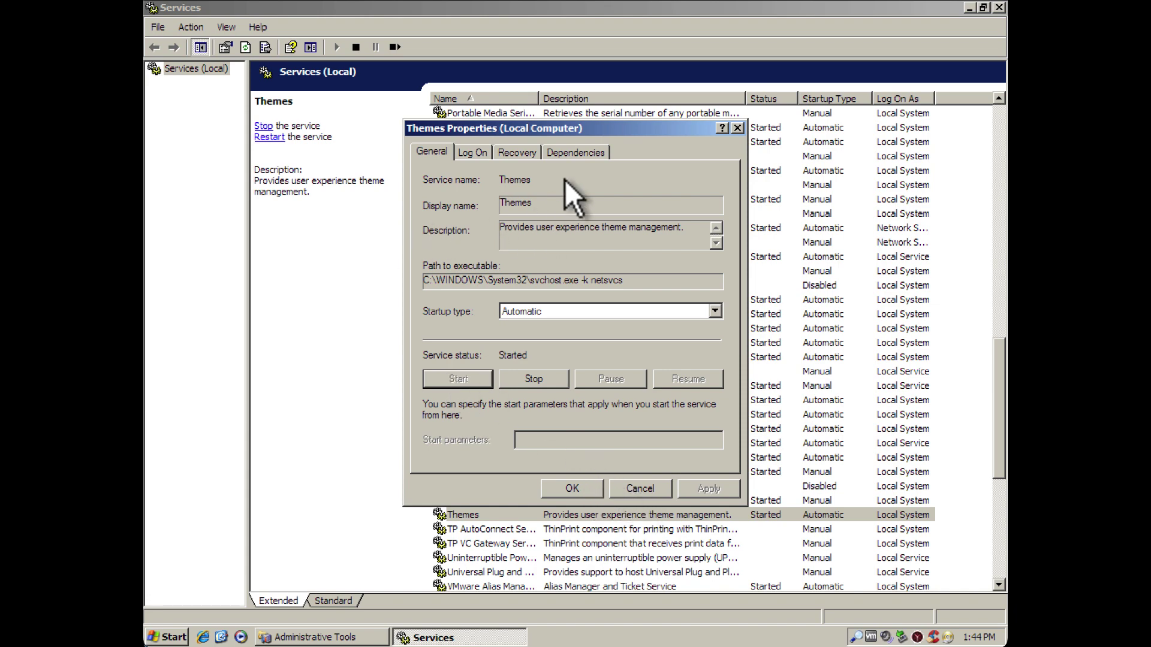
left_click(737, 128)
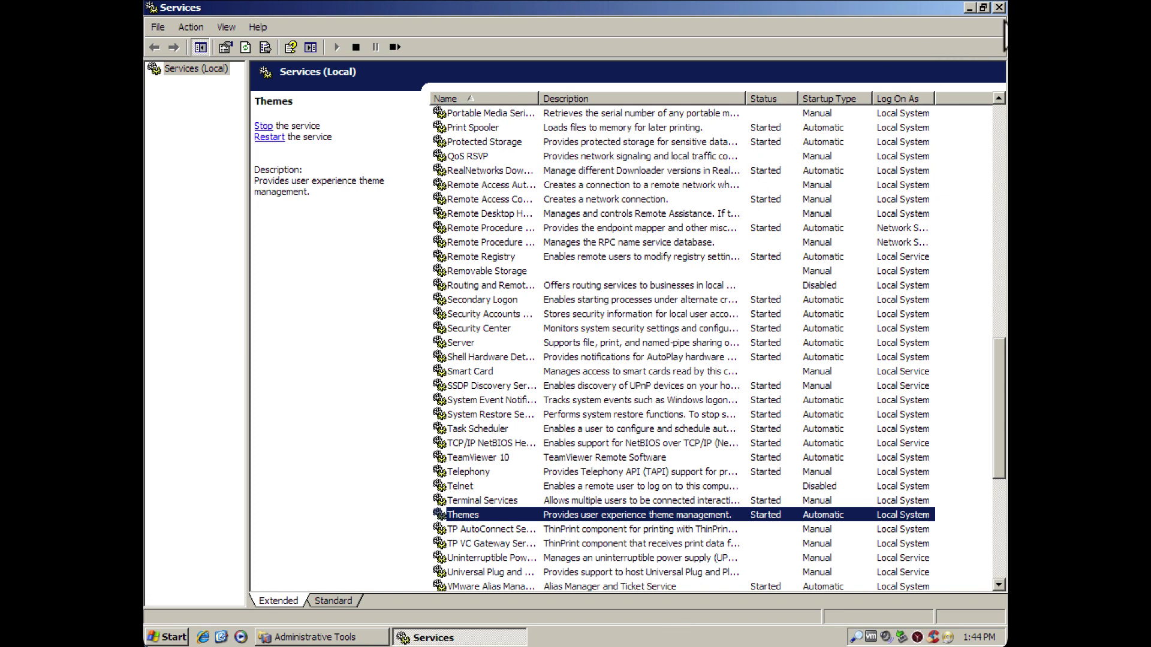
Step: Close the Services and Administrative Tools windows
left_click(999, 7)
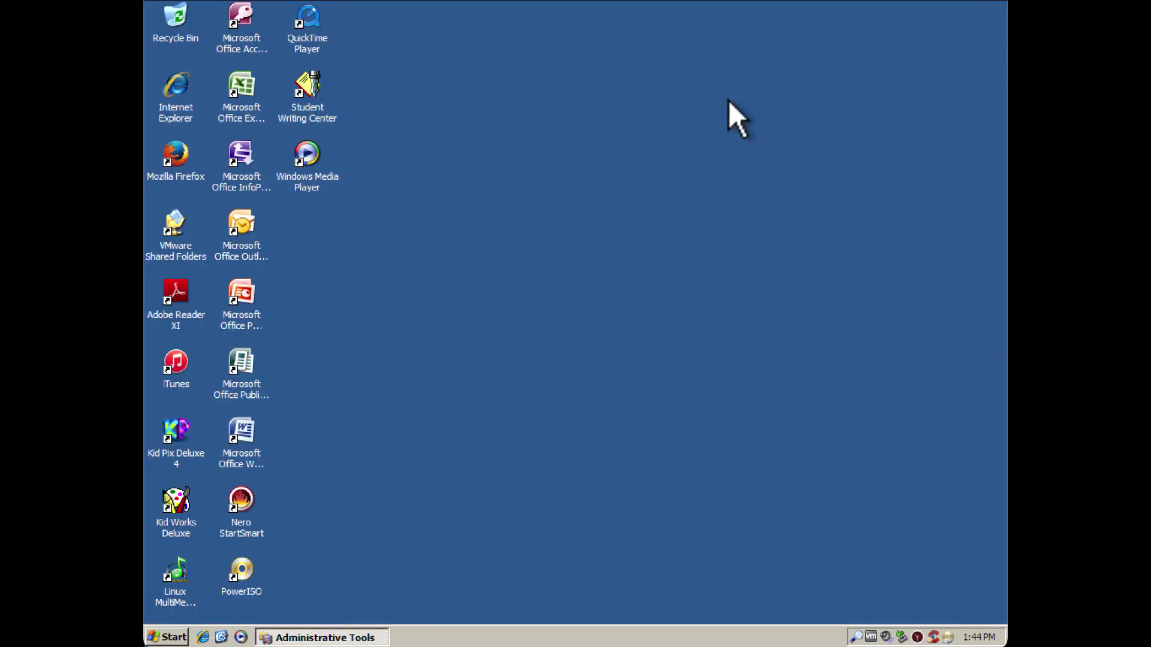
left_click(352, 636)
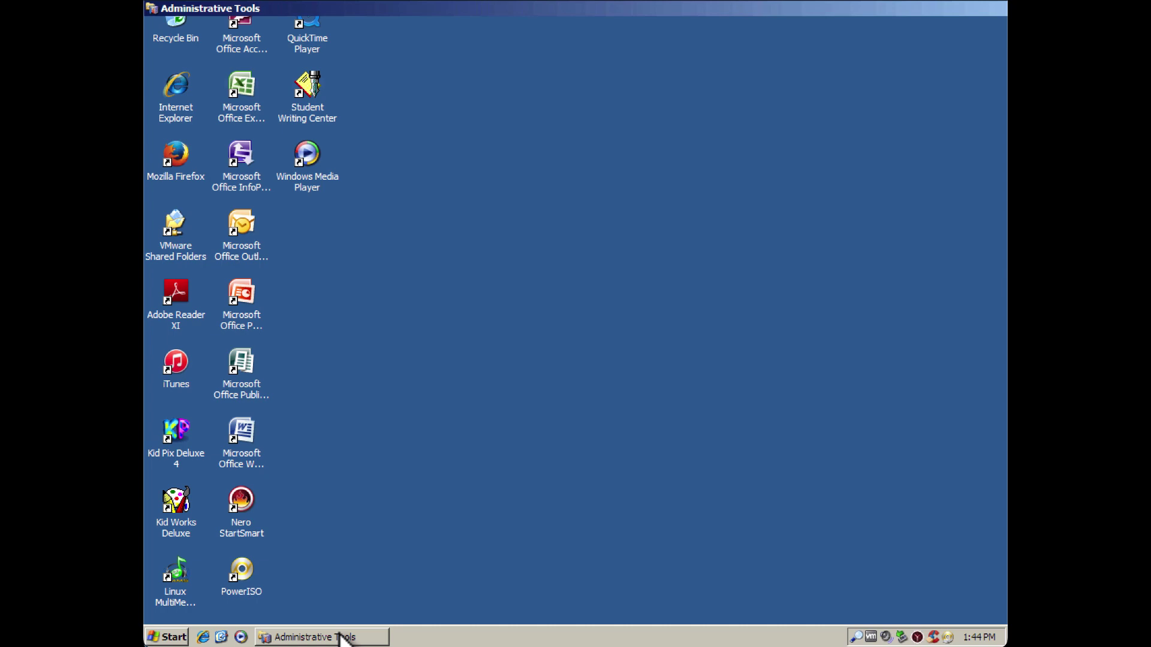
right_click(355, 635)
left_click(372, 619)
Step: Apply the Windows XP theme in Display Properties
right_click(409, 544)
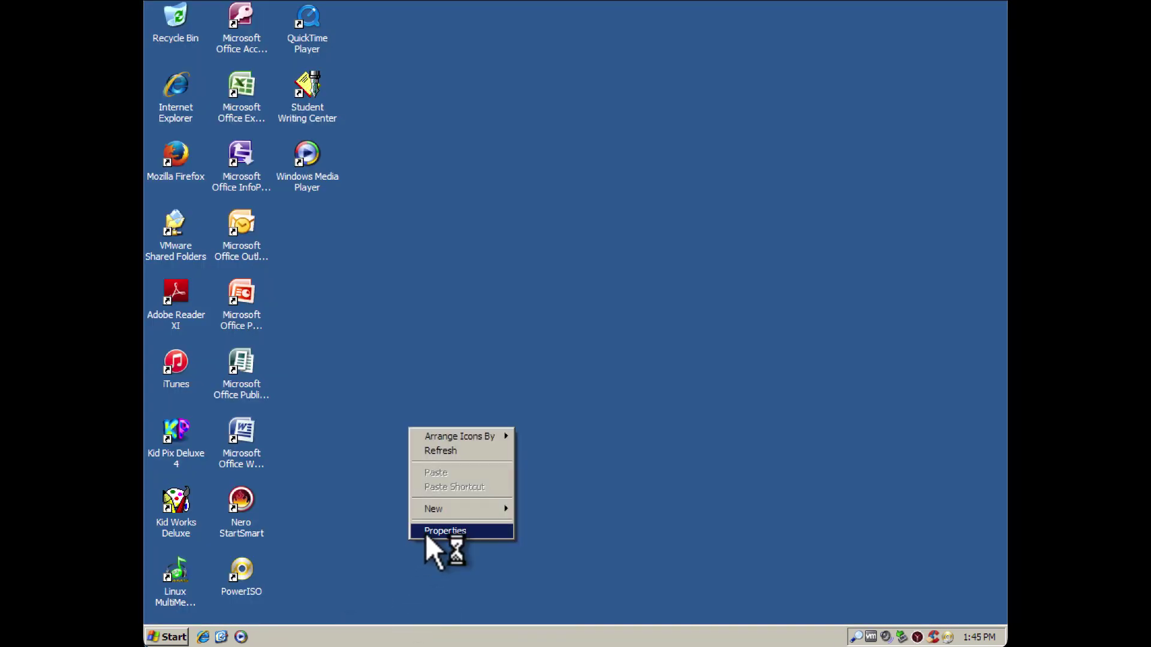
left_click(426, 533)
left_click(286, 168)
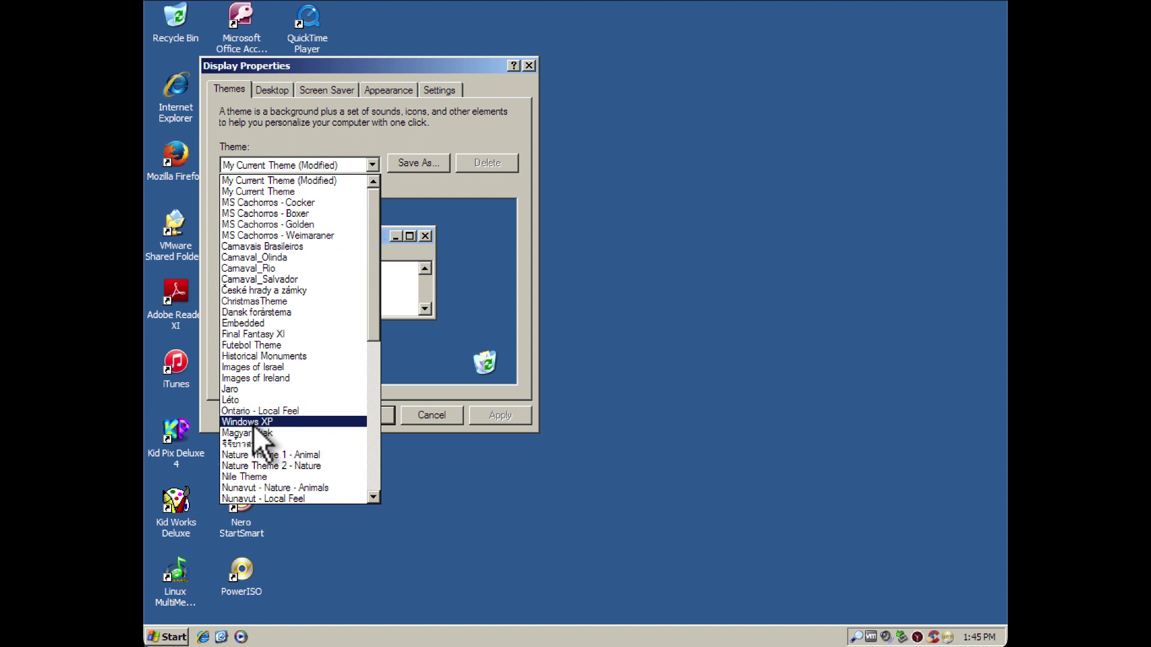
left_click(443, 423)
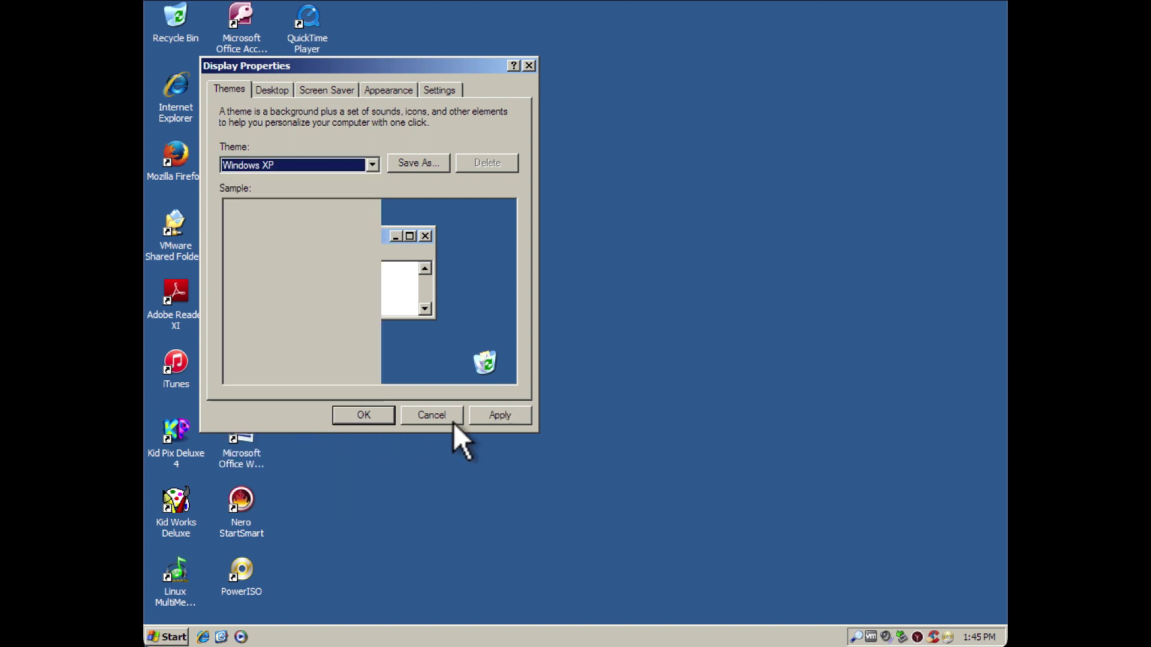
left_click(499, 416)
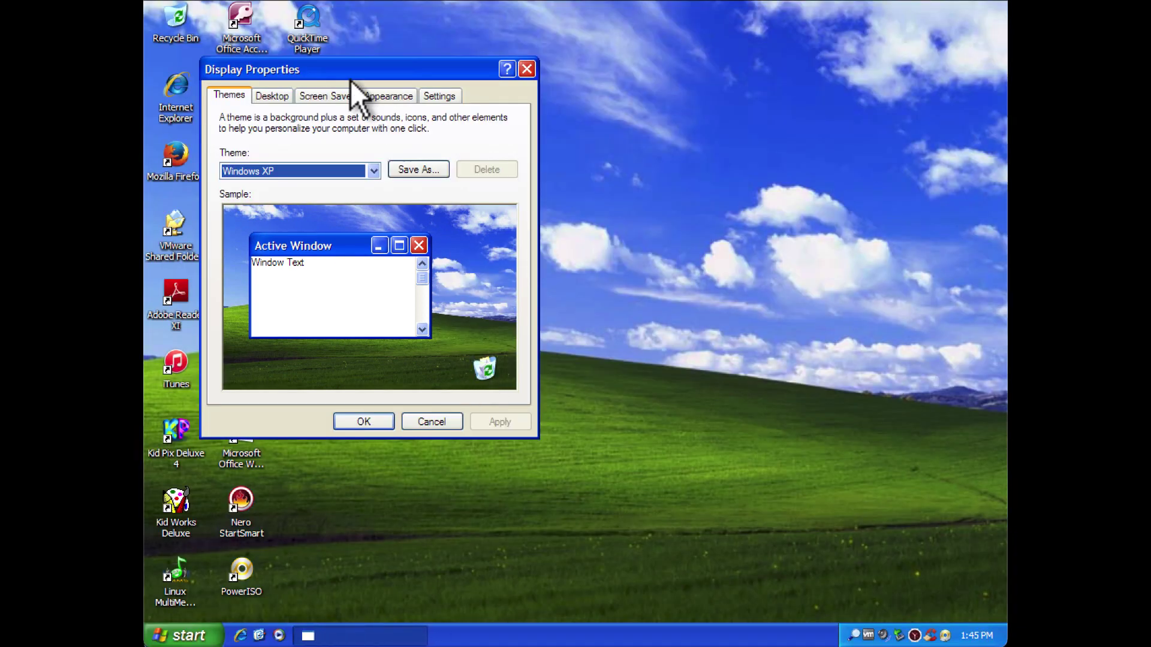
Step: Keep the Windows XP style and apply the Silver colour scheme on the Appearance tab
left_click(388, 96)
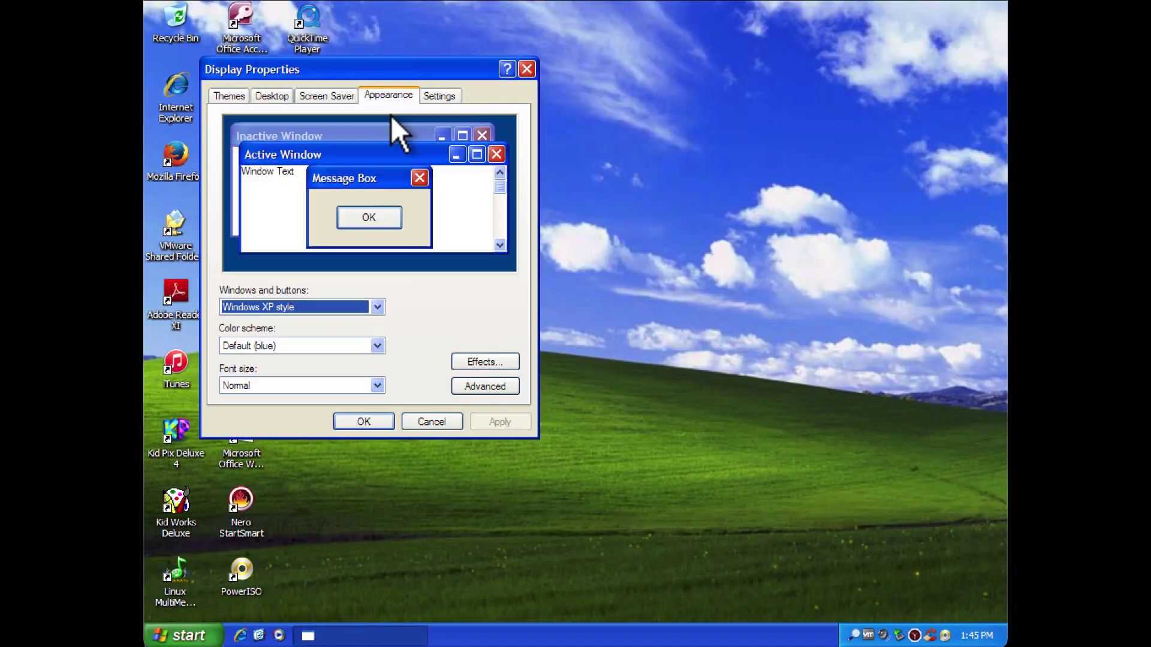
left_click(345, 307)
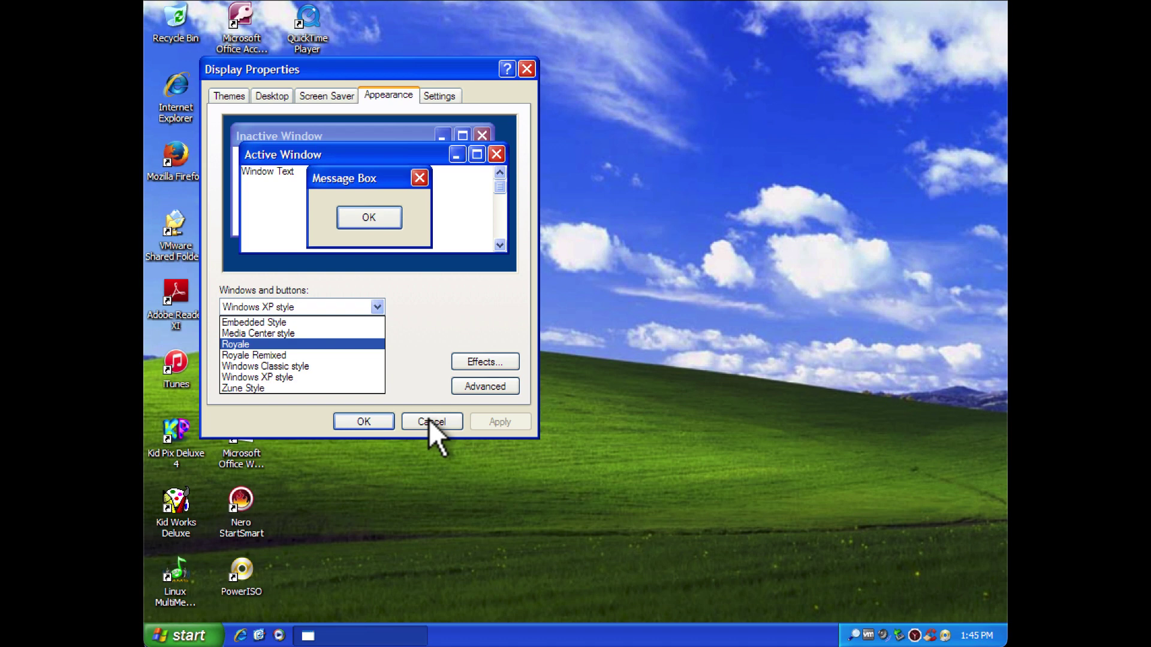
left_click(427, 392)
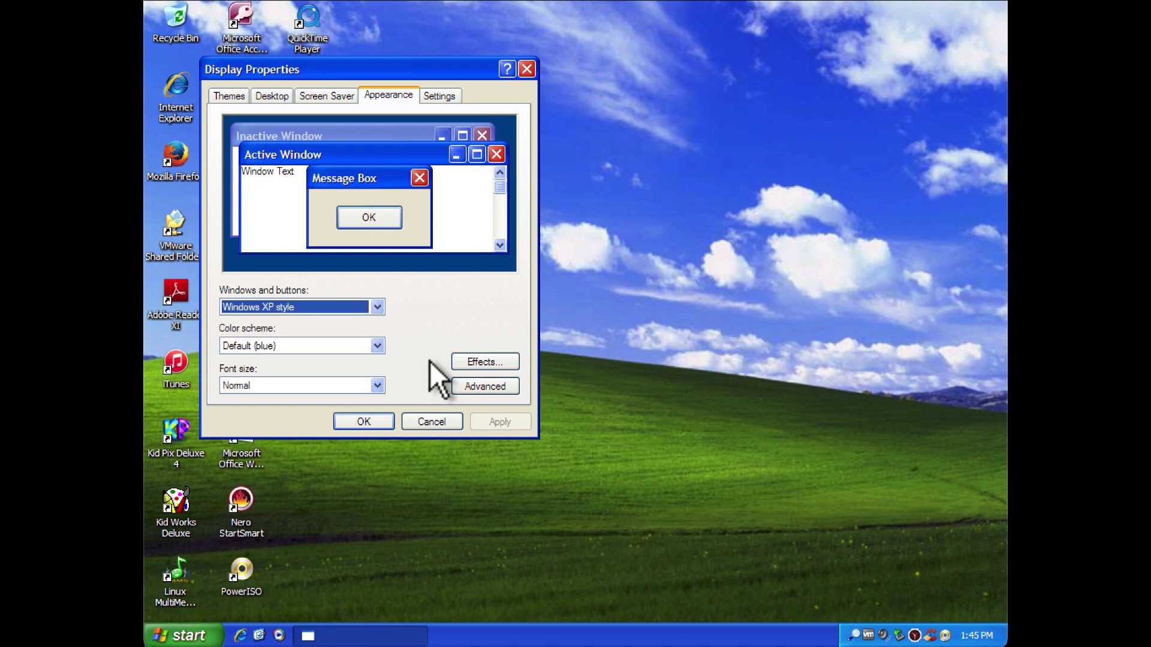
left_click(360, 350)
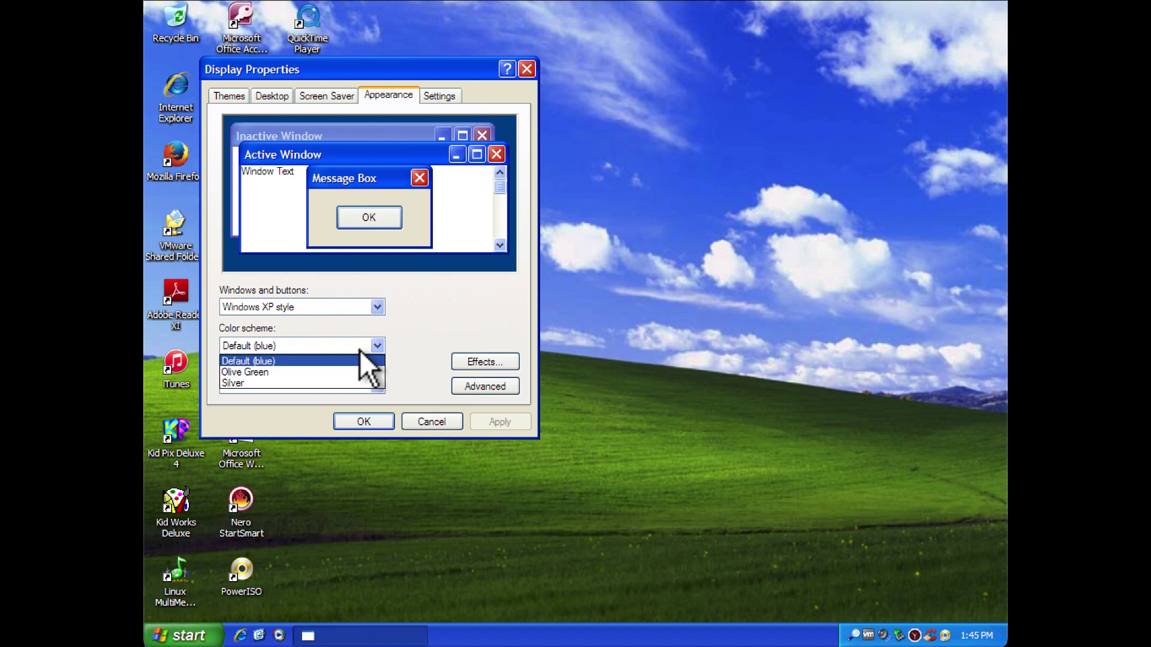
left_click(353, 383)
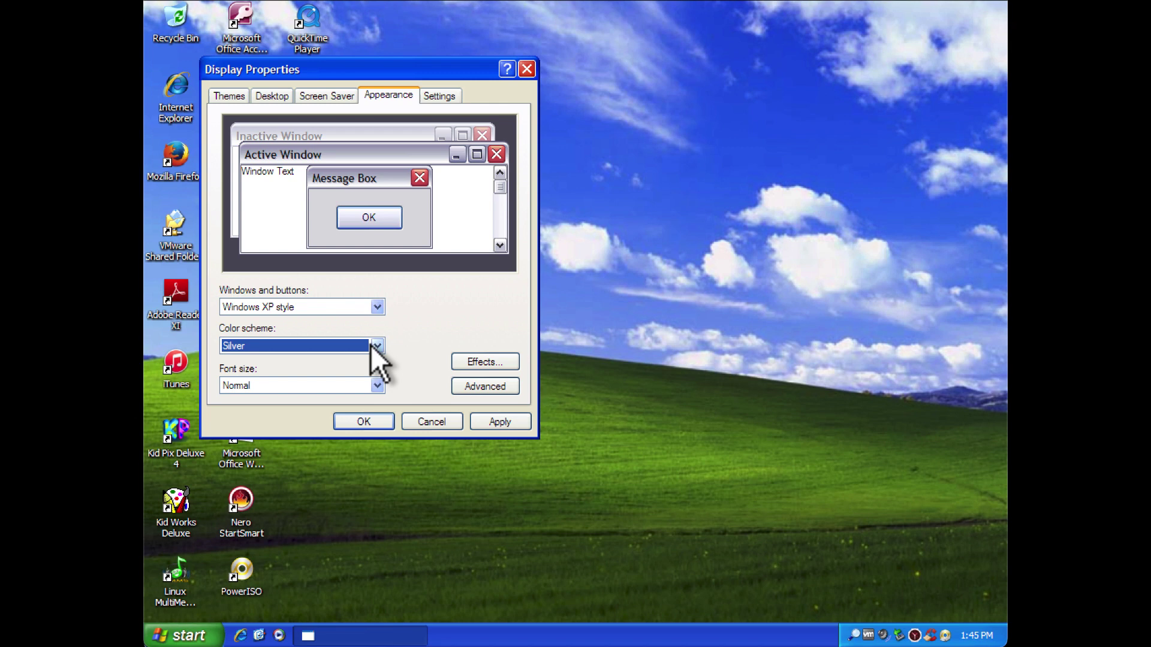
left_click(495, 424)
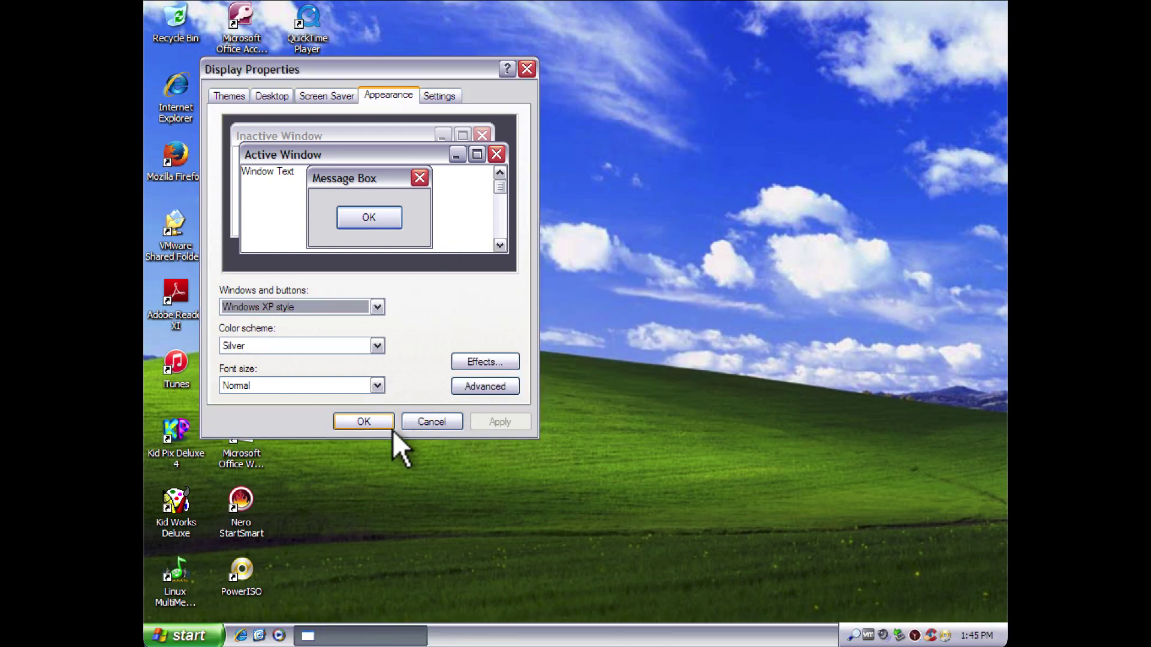
left_click(370, 421)
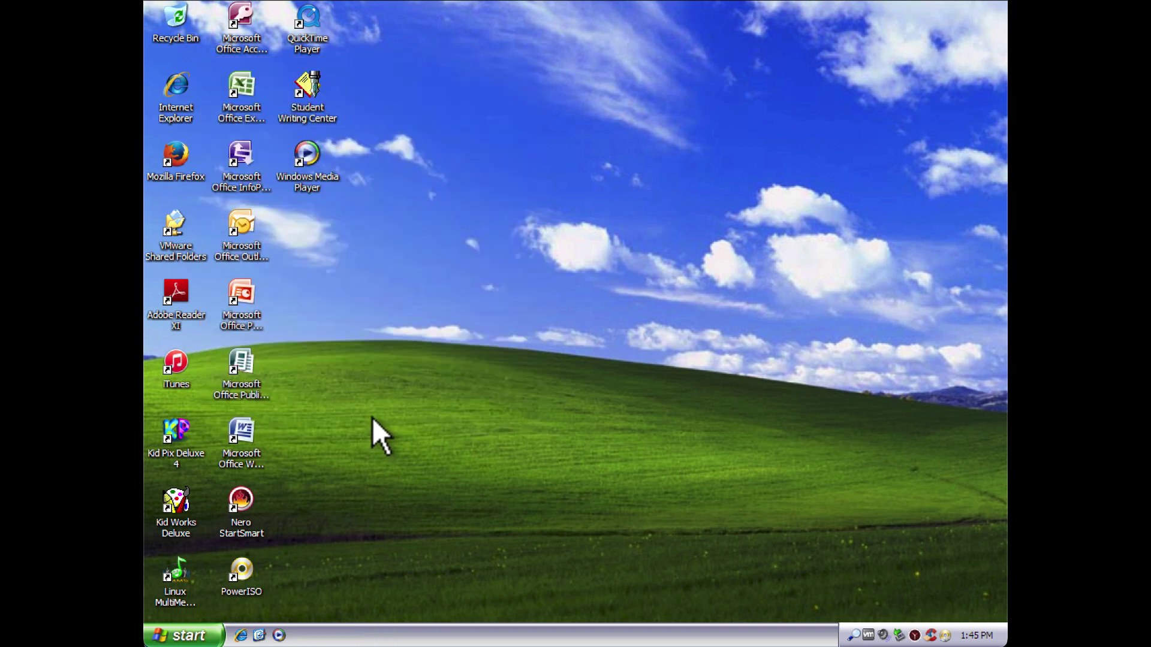